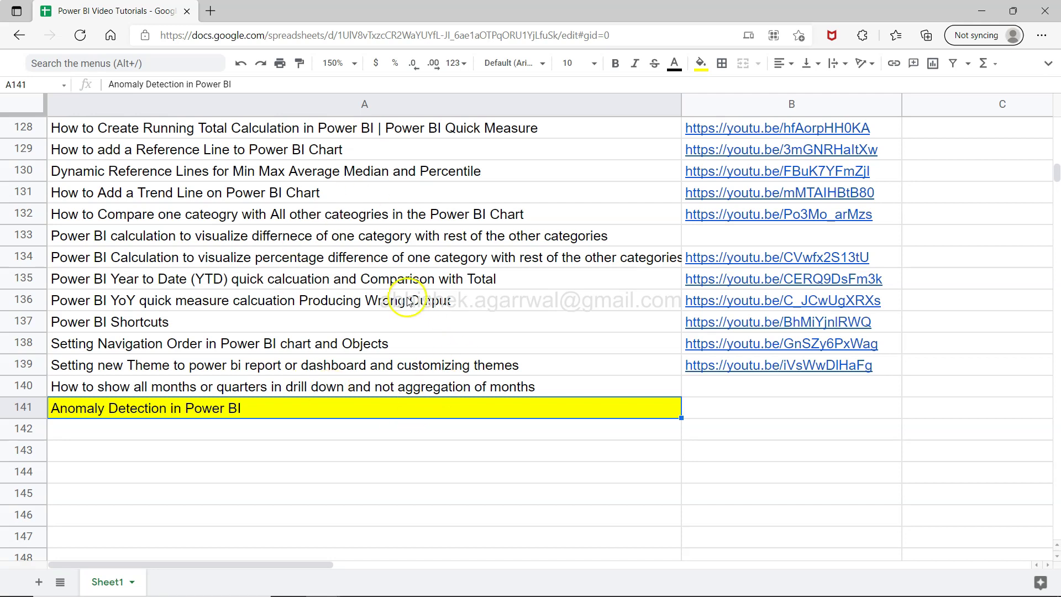
Step: Look over the tutorial list ending at Anomaly Detection in Power BI, then switch to Power BI Desktop
left_click(500, 37)
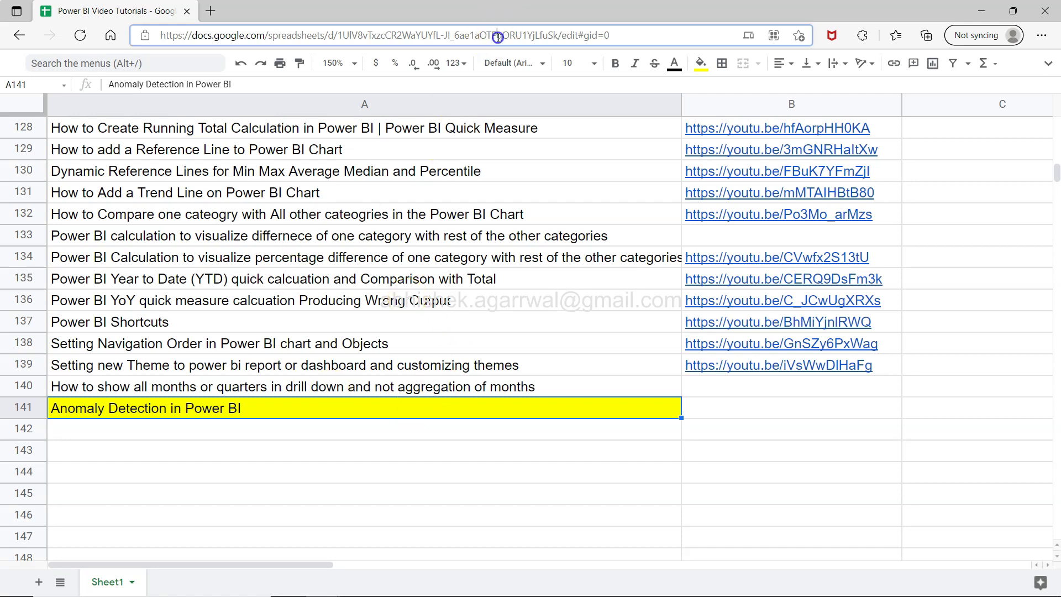
left_click(487, 192)
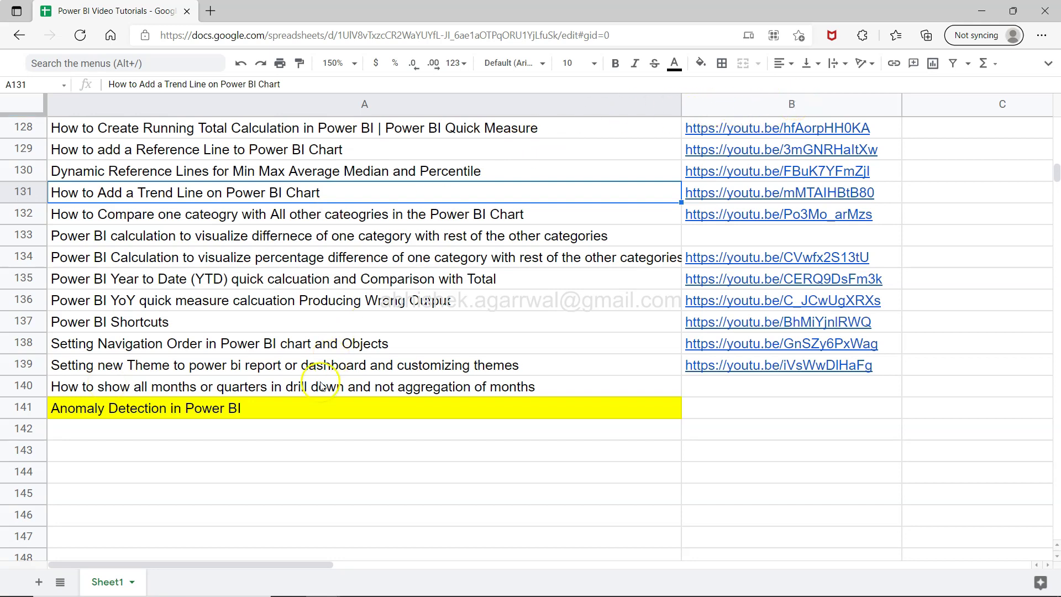
left_click(324, 450)
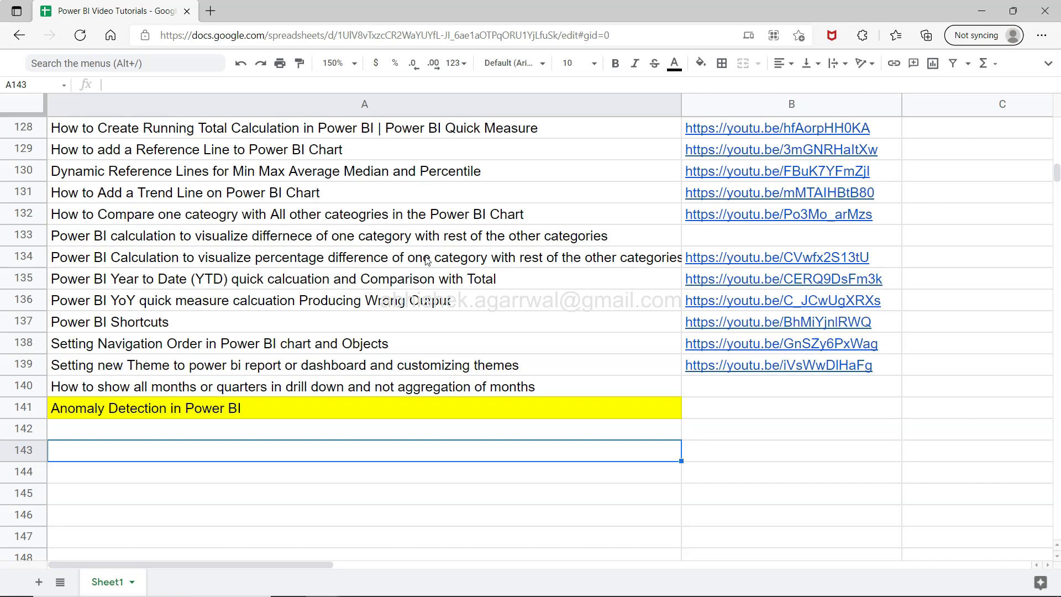
key("alt+Tab")
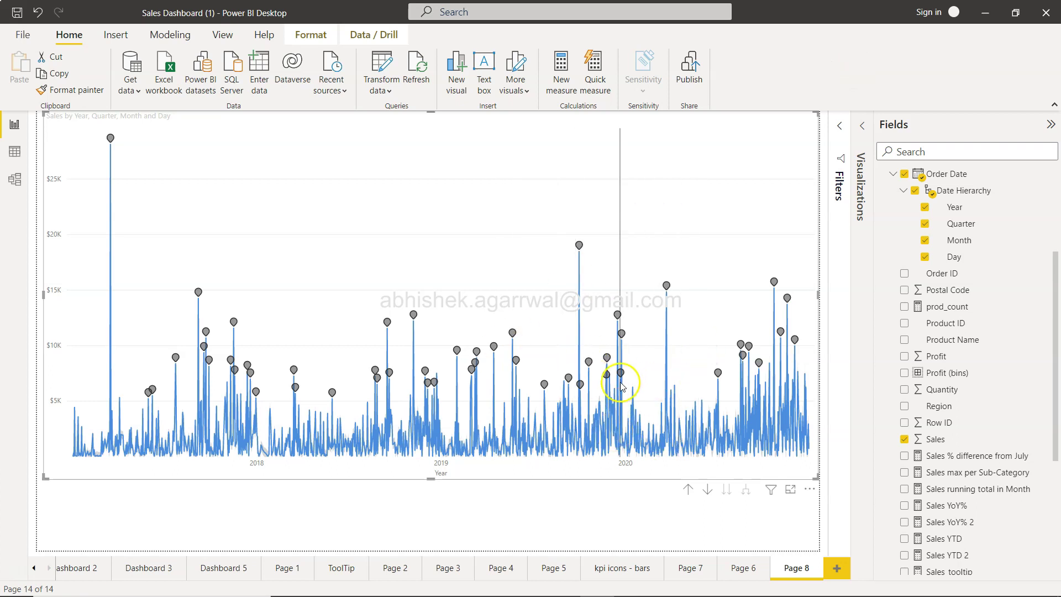
mouse_move(622, 386)
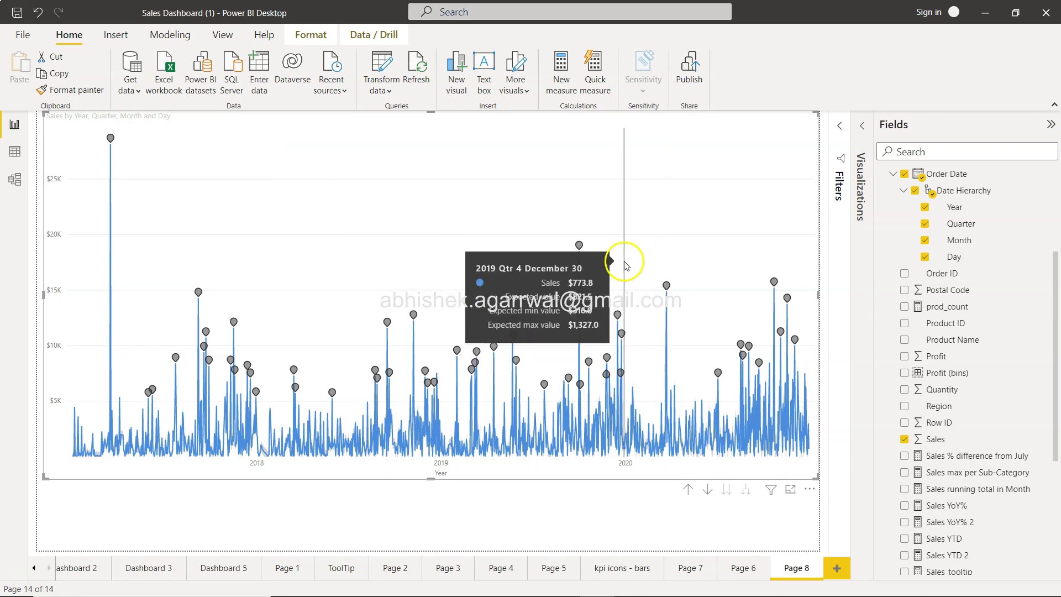
left_click(675, 241)
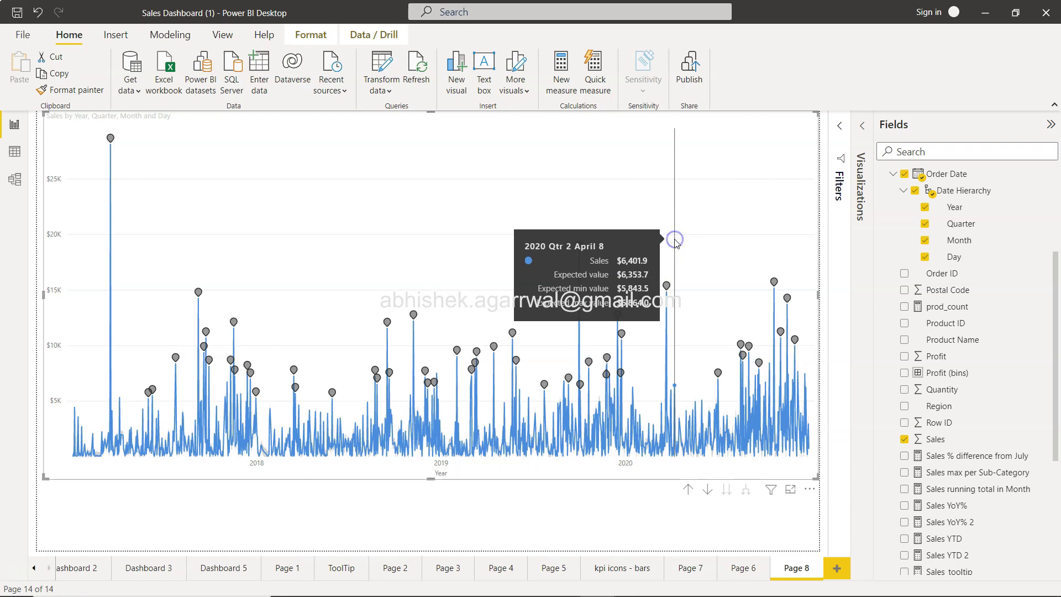
Step: Replace the old anomaly chart with a line chart of Sales by the Order Date hierarchy
key("Delete")
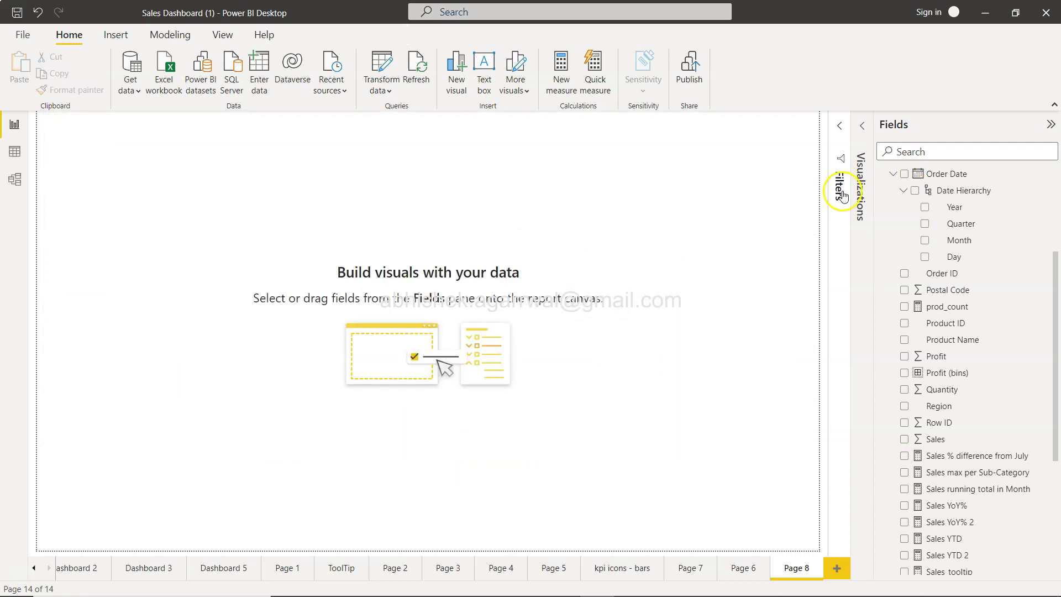
left_click(865, 147)
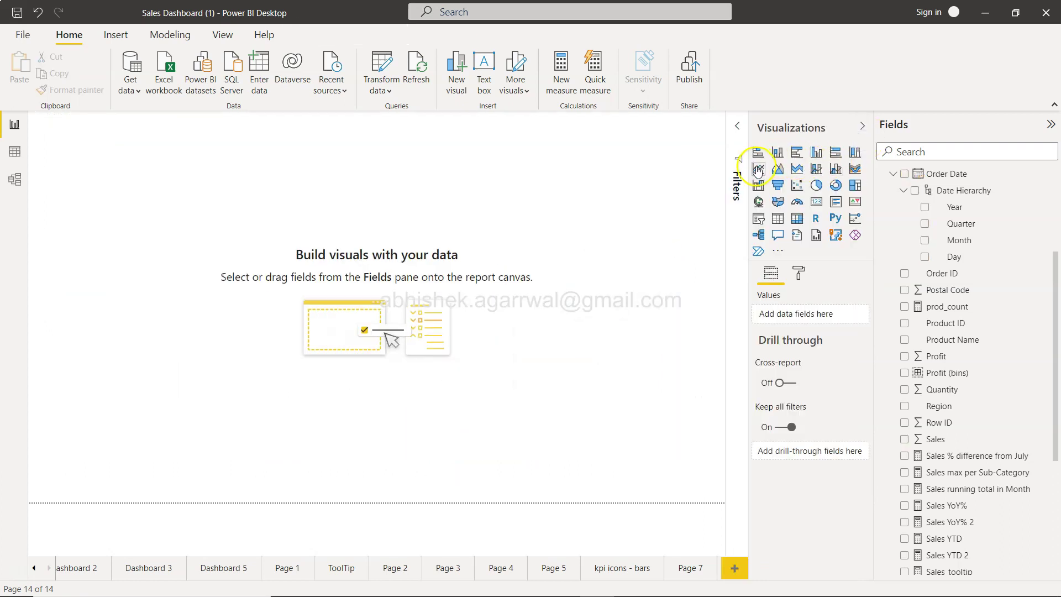
left_click(758, 168)
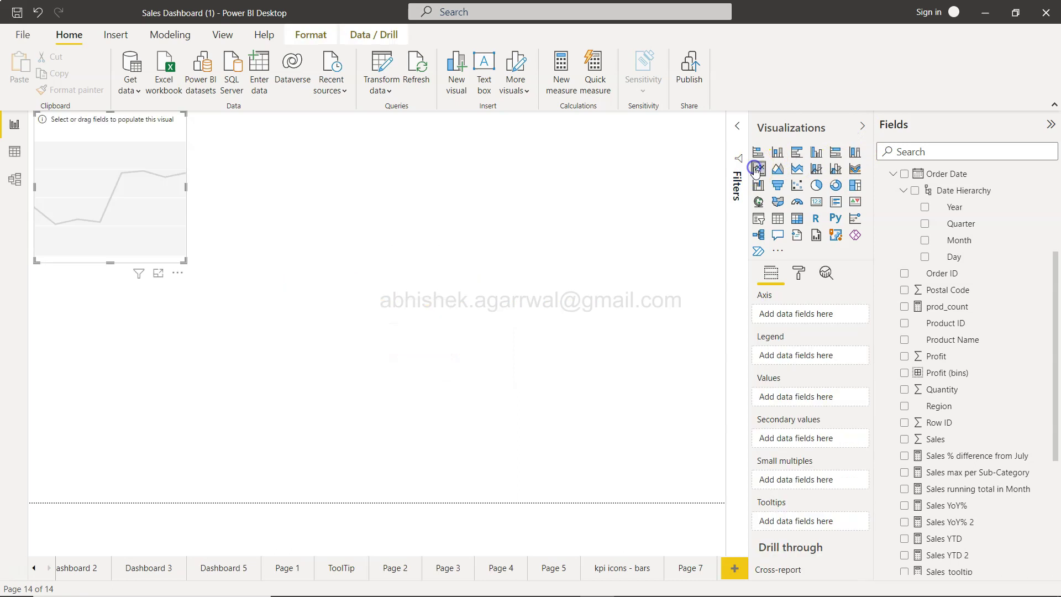
left_click(916, 192)
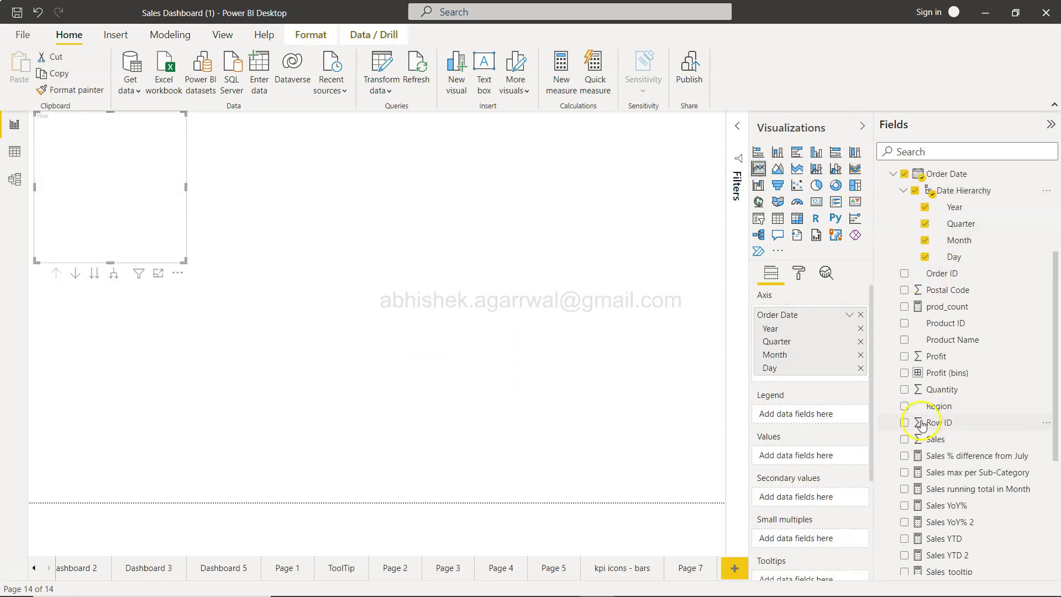
left_click(905, 440)
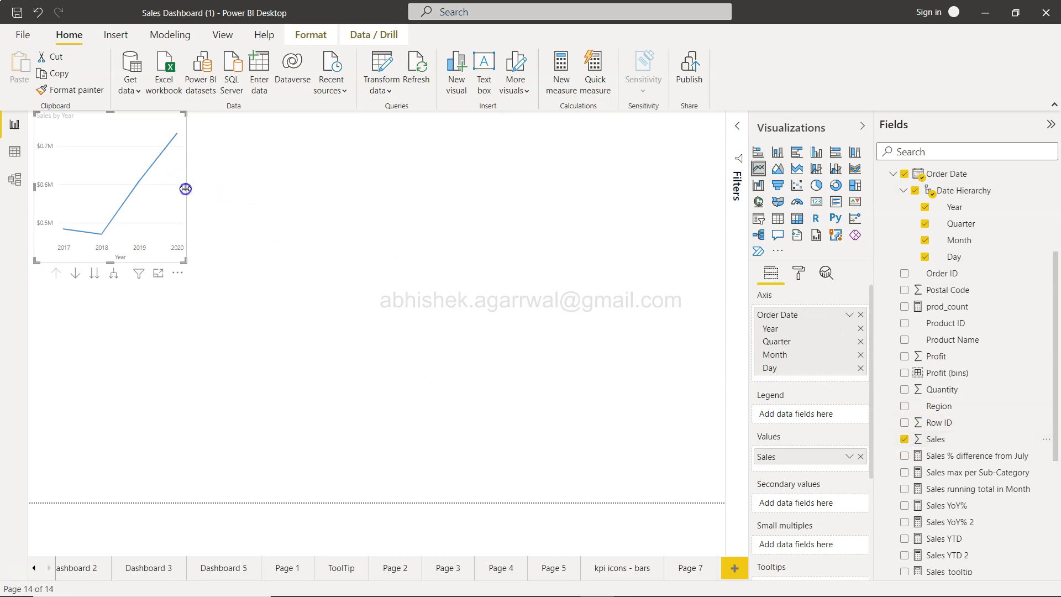
Step: Enlarge the line chart across the canvas and expand it down to year and quarter
left_click_drag(185, 186, 756, 263)
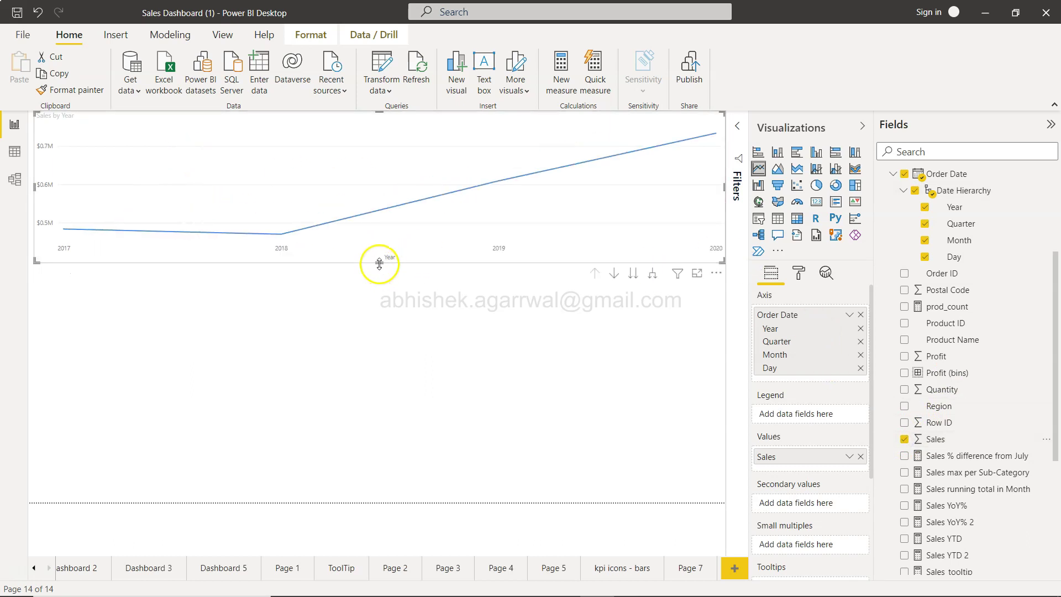
left_click_drag(379, 263, 380, 470)
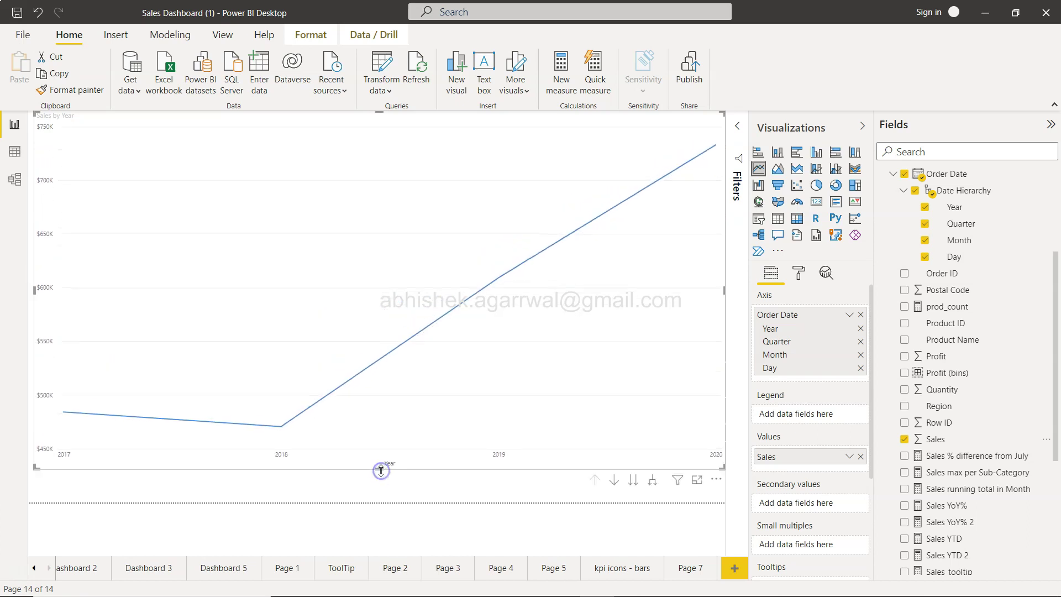
left_click(650, 482)
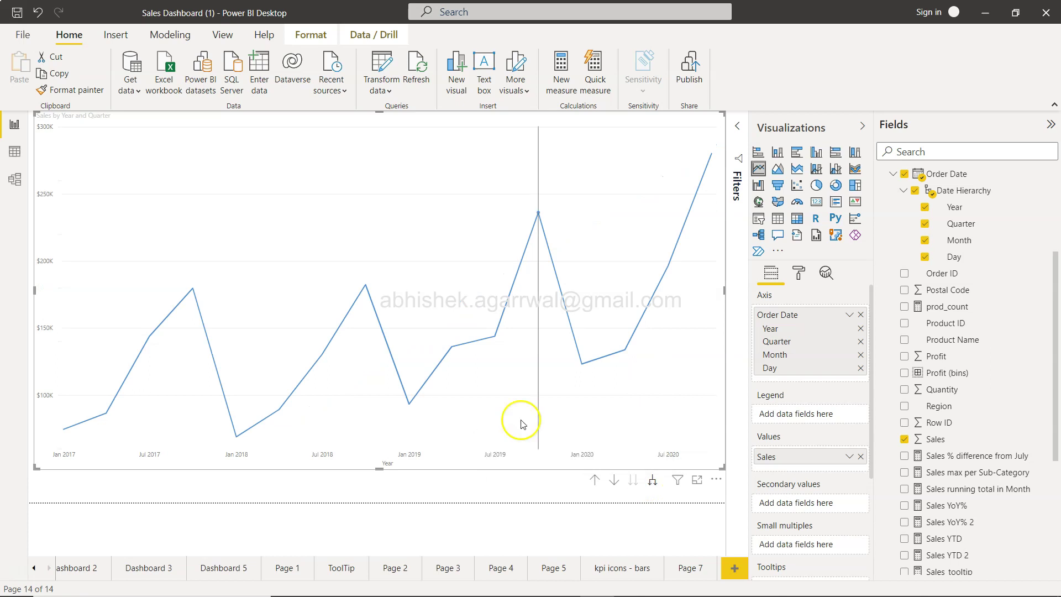
mouse_move(528, 393)
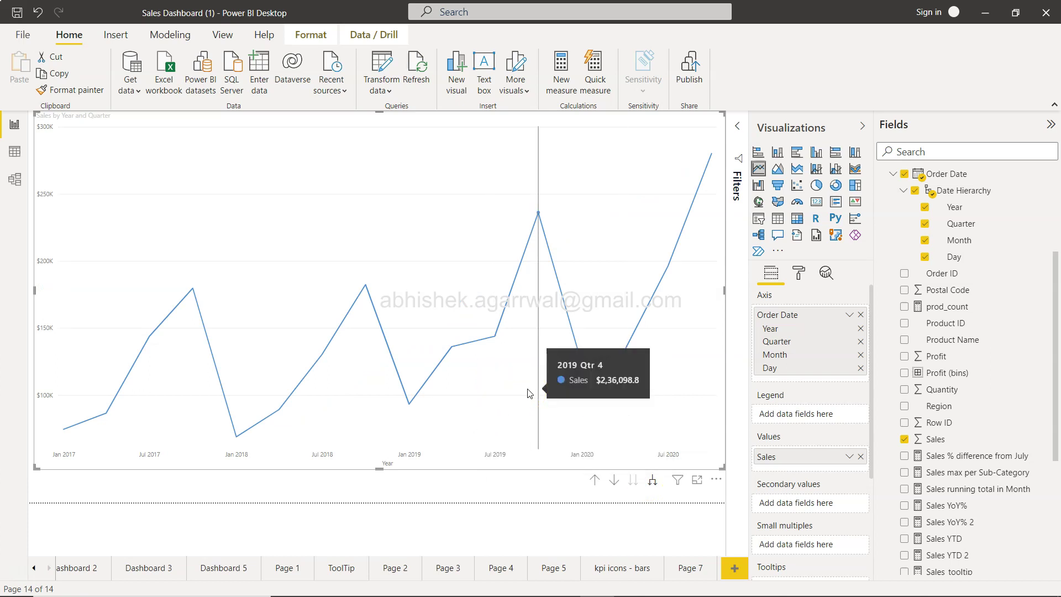
mouse_move(654, 369)
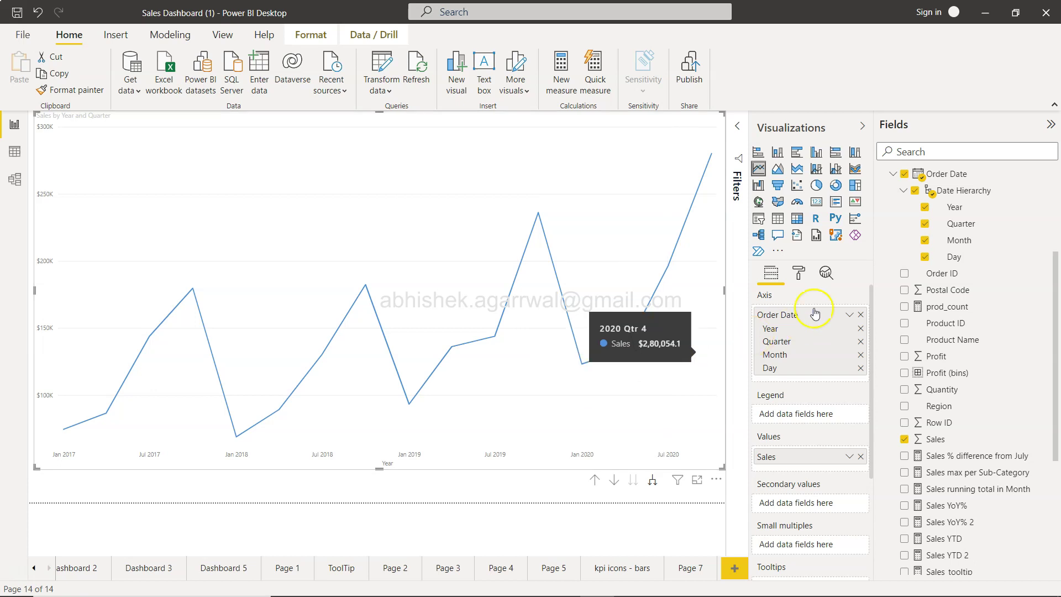
Step: Add Find anomalies to the sales line in the Analytics pane and apply a lower sensitivity
left_click(826, 271)
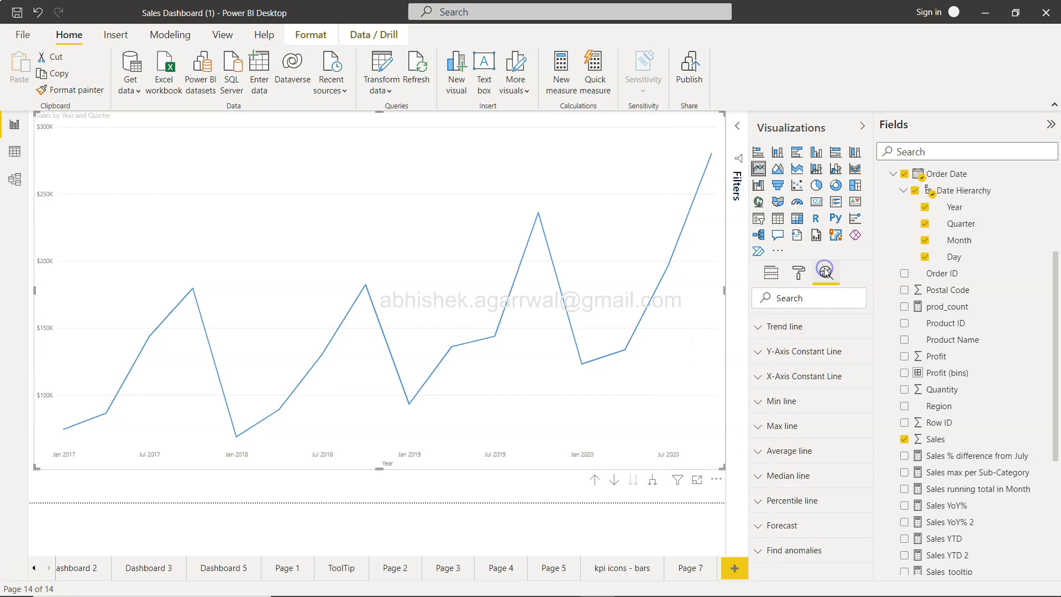
left_click(760, 554)
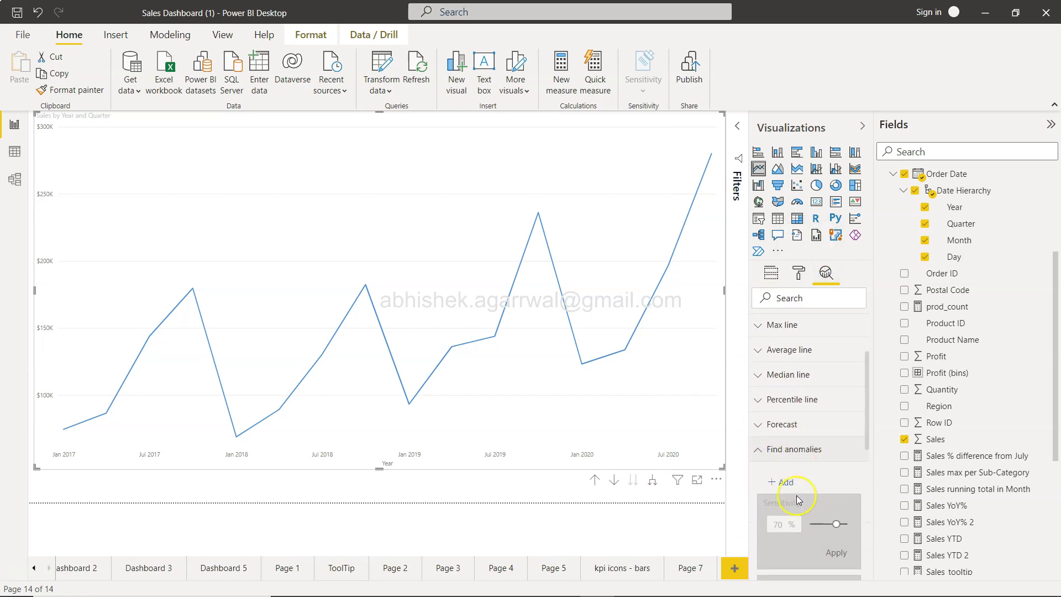
scroll(797, 495, "down", 1)
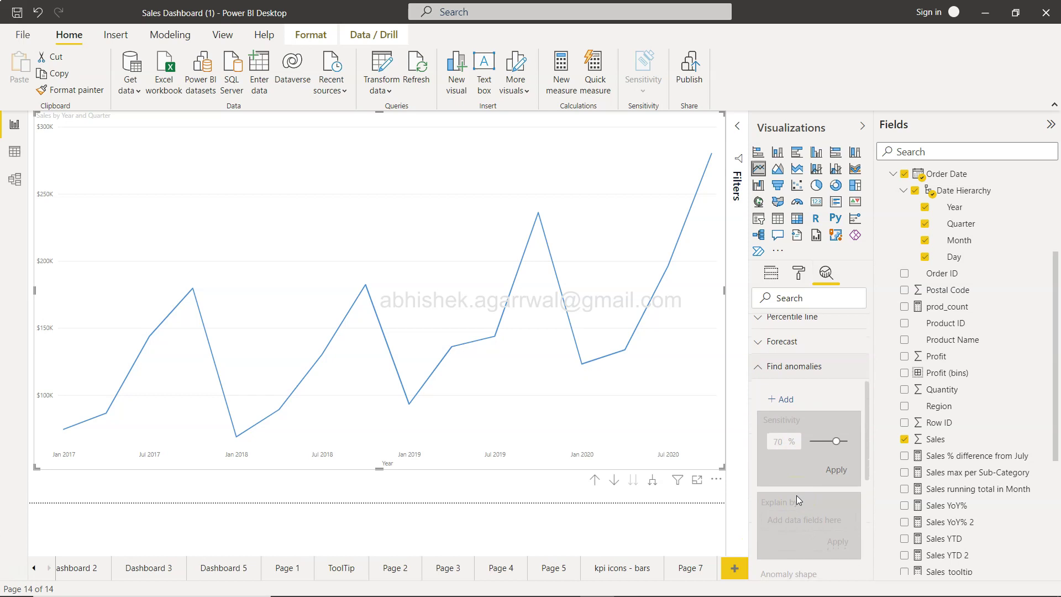
left_click(784, 401)
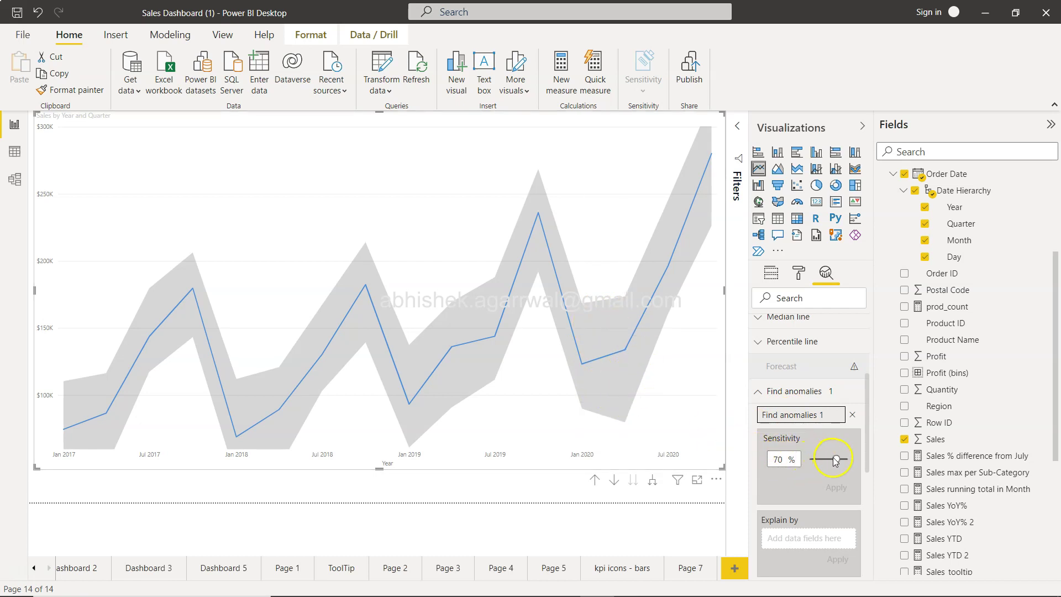
left_click_drag(837, 459, 822, 459)
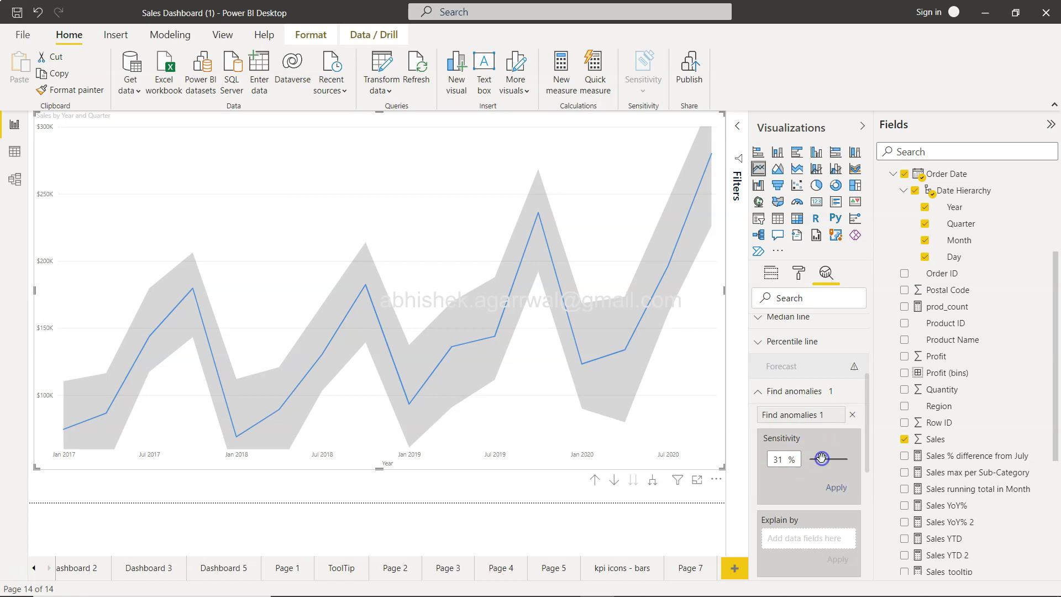
left_click(835, 489)
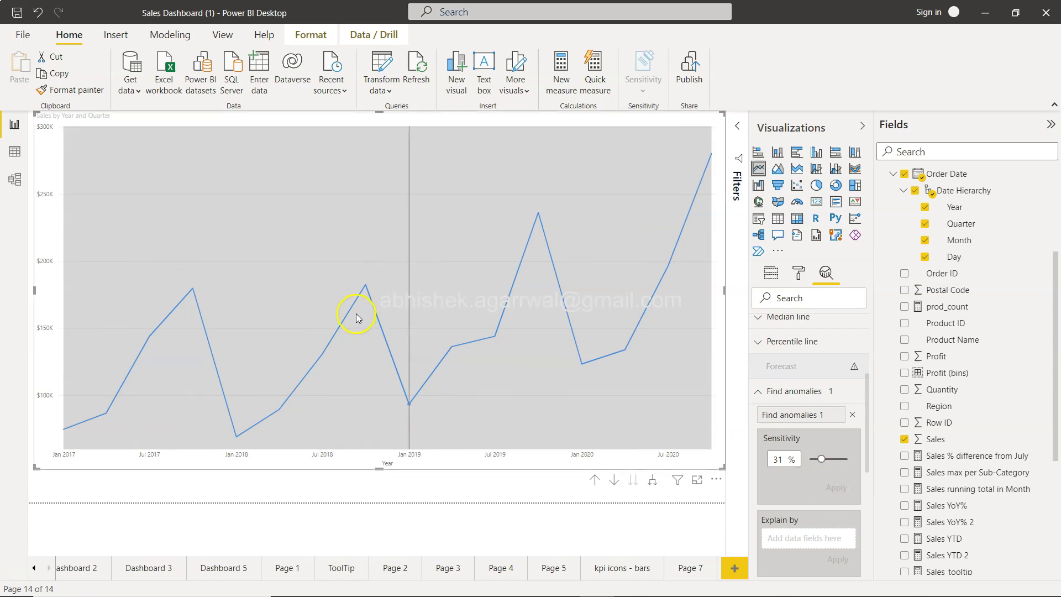
mouse_move(551, 290)
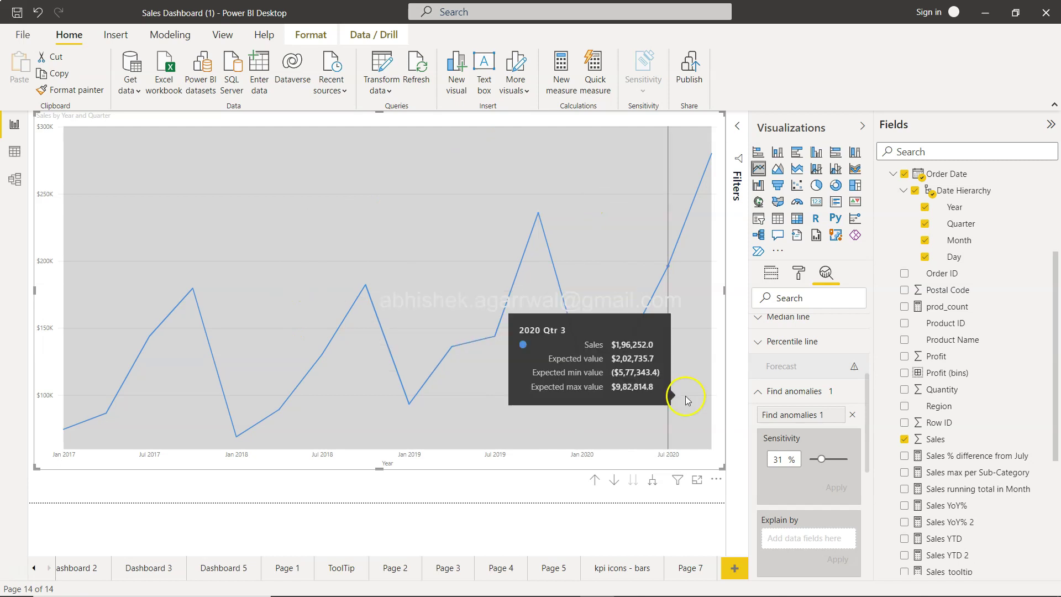
Step: Raise the anomaly sensitivity to 98% and apply it so 2019 Qtr 4 is flagged
left_click(771, 465)
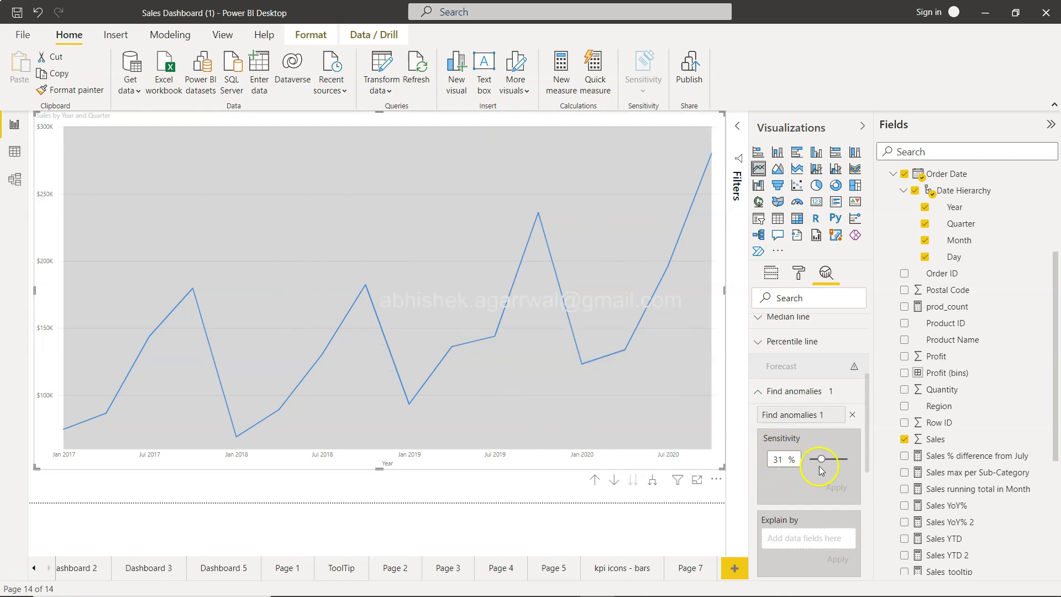
left_click_drag(821, 459, 846, 458)
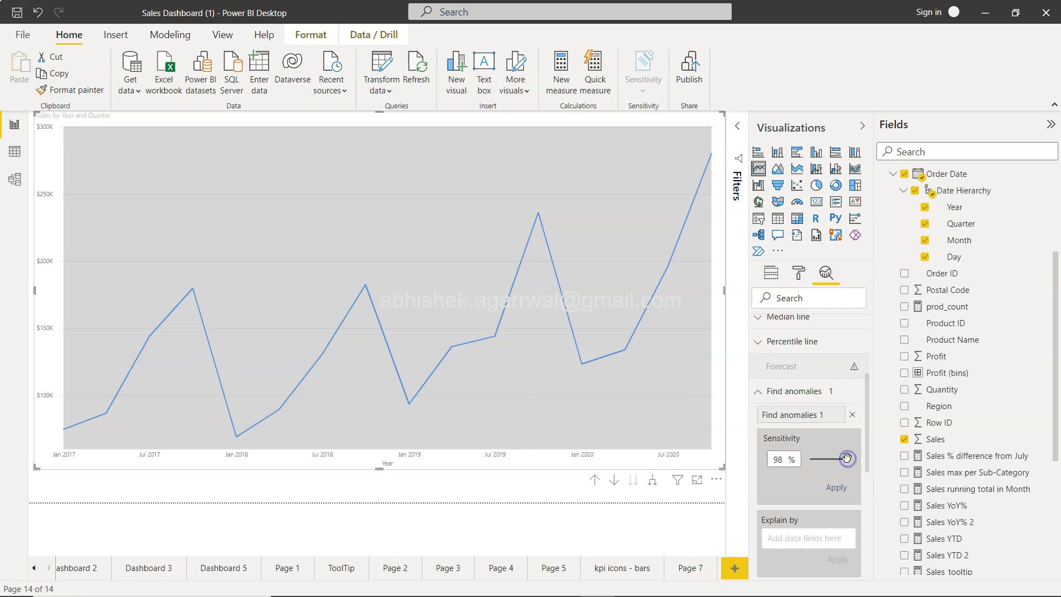
left_click(836, 489)
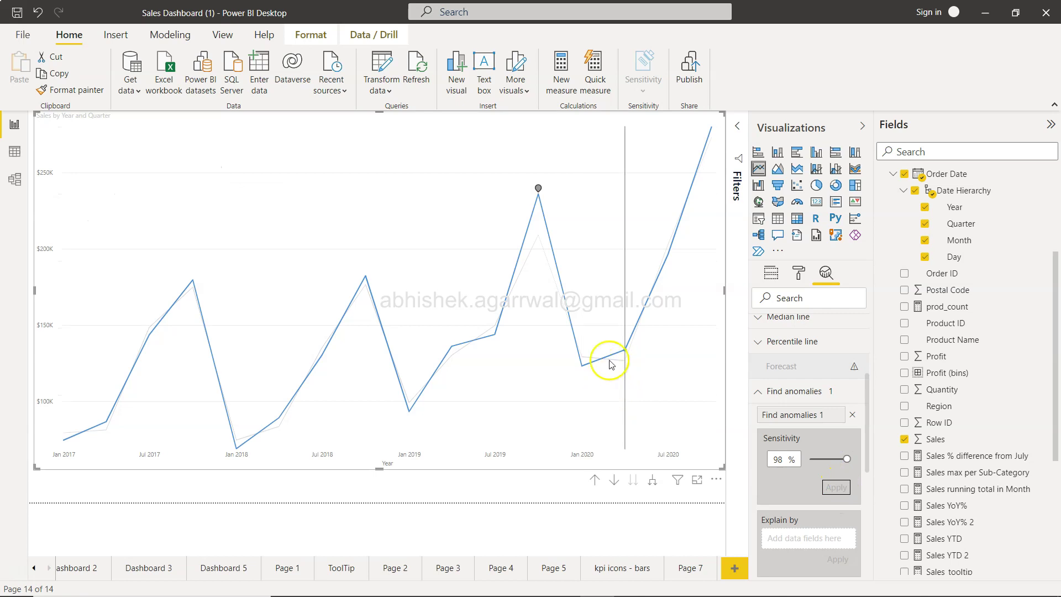
mouse_move(540, 188)
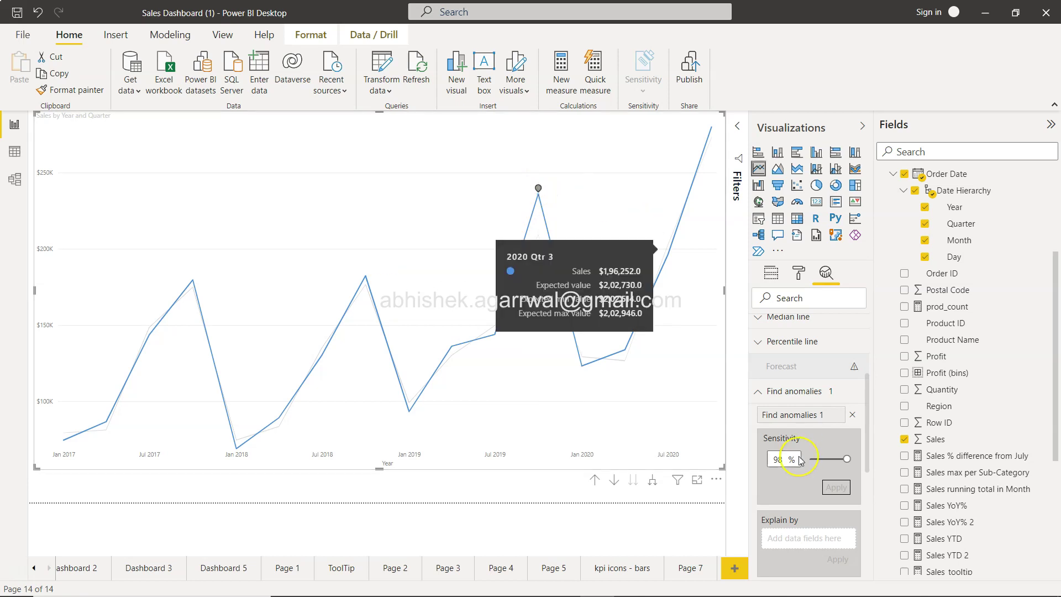
left_click(675, 463)
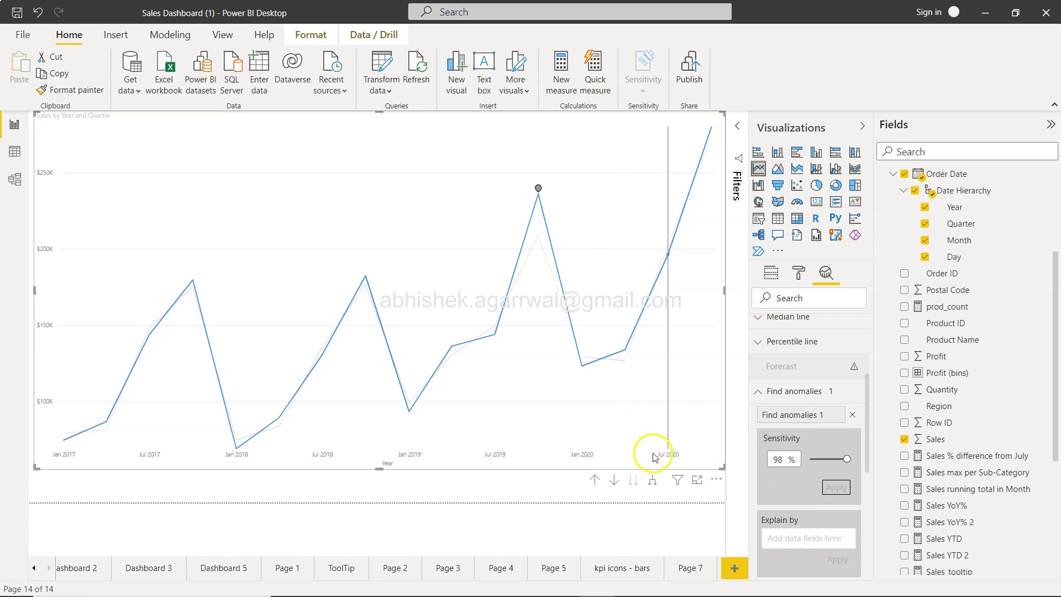
Step: Expand the sales chart from quarters through months down to daily values
left_click(653, 483)
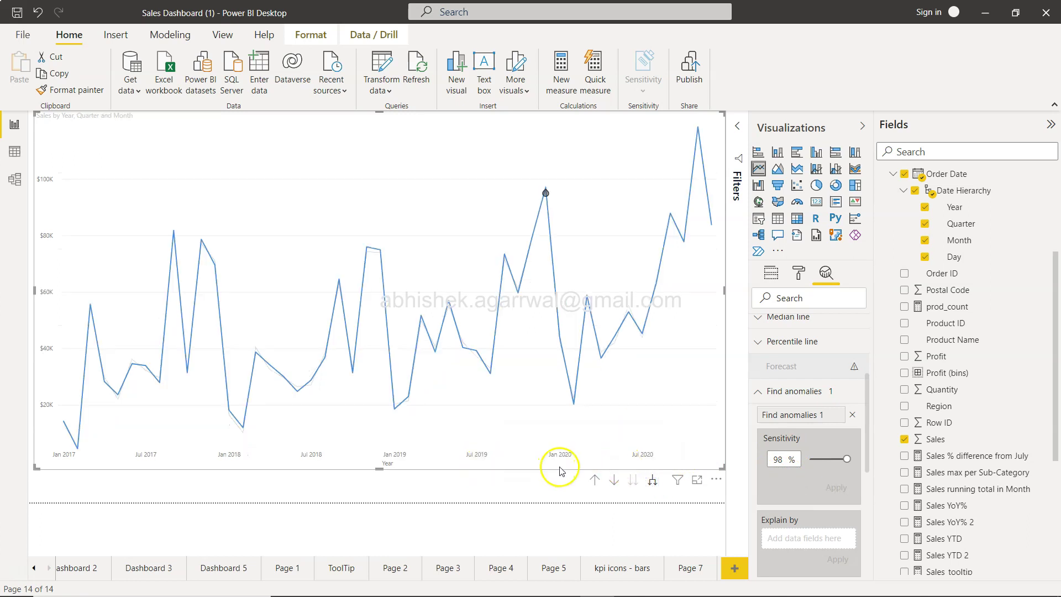
left_click(654, 483)
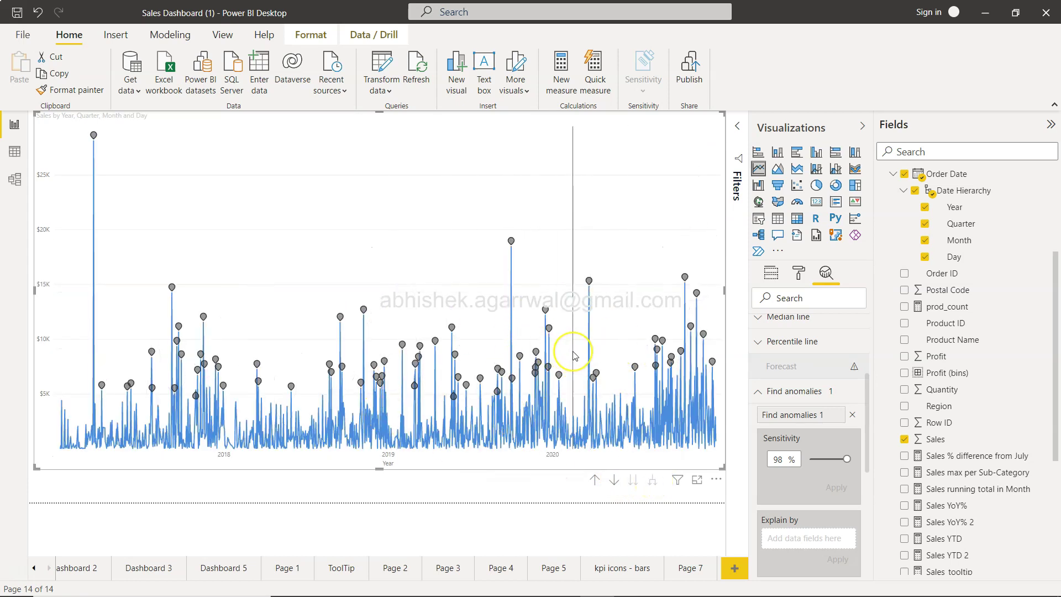
mouse_move(574, 356)
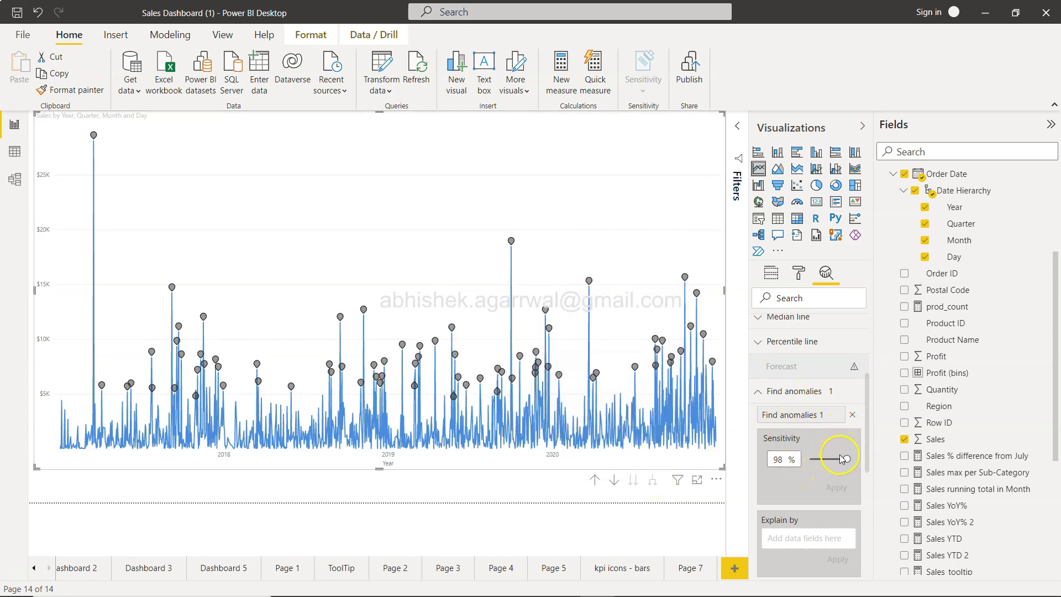
Step: Lower the anomaly sensitivity in two steps to 37%, leaving about 15 flagged spikes
left_click_drag(847, 459, 833, 459)
left_click(836, 488)
left_click_drag(833, 460, 825, 459)
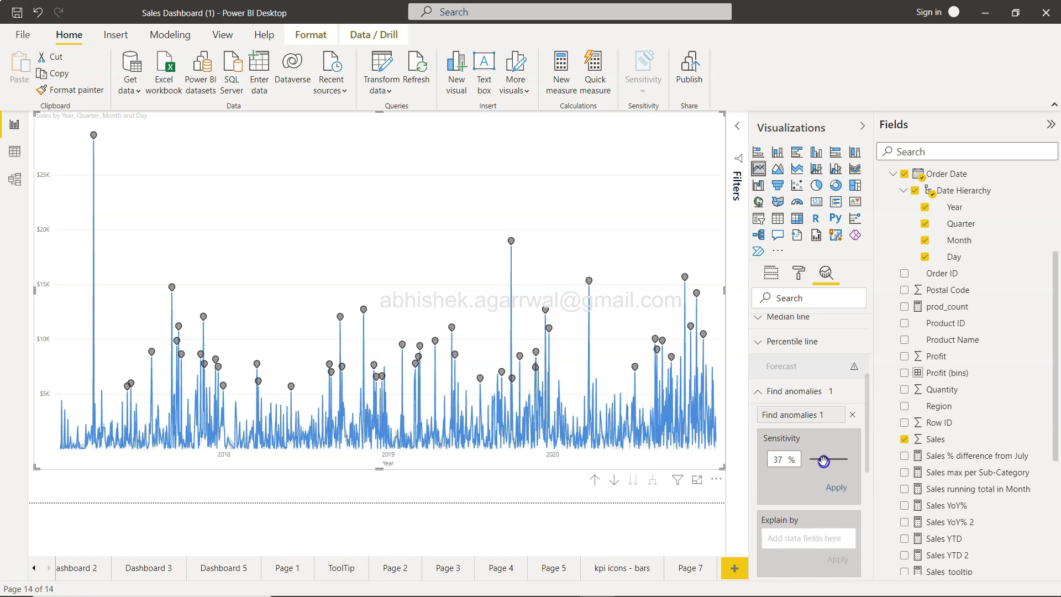
left_click(838, 488)
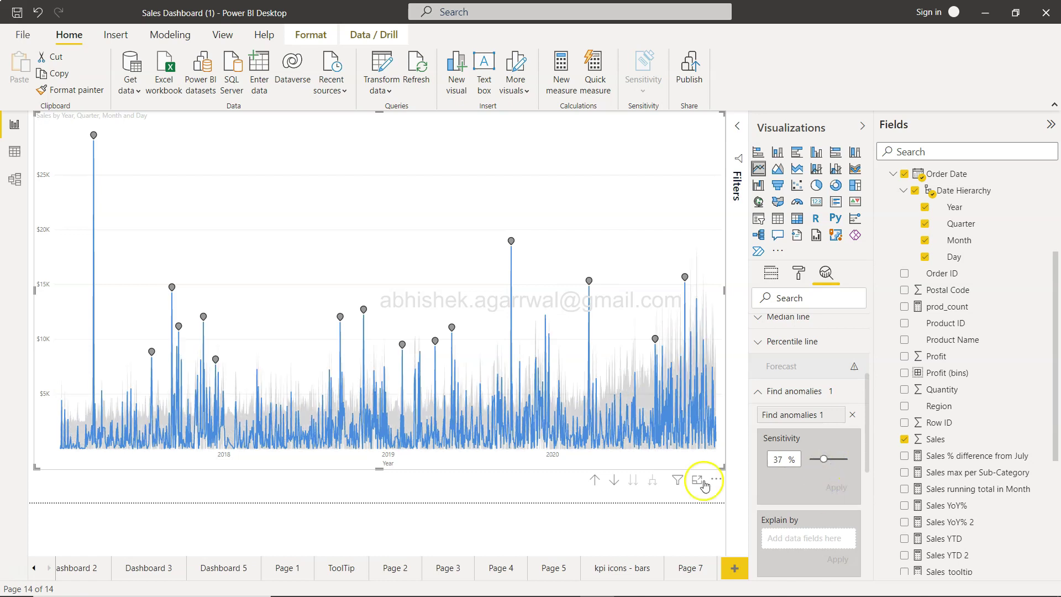
left_click(509, 399)
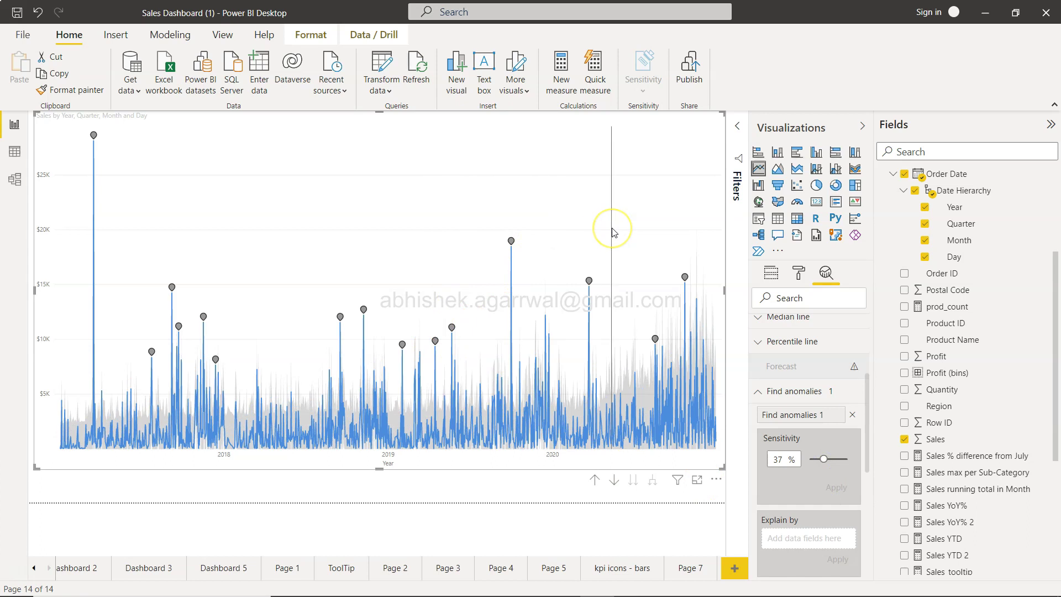
mouse_move(612, 229)
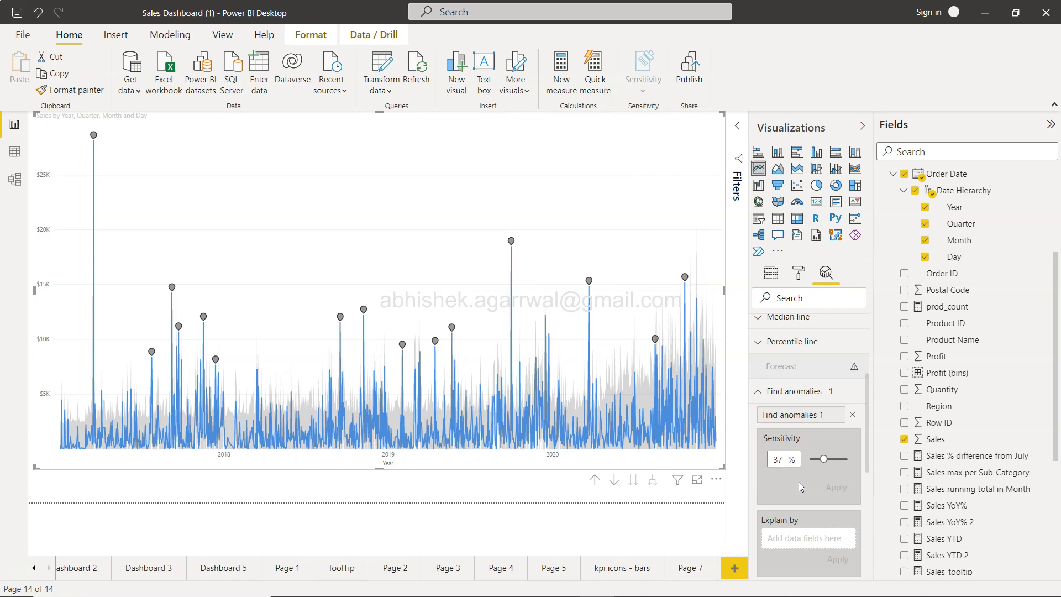
Step: Try expected-range transparency at 20% and 48%, then settle on 87%
mouse_move(652, 400)
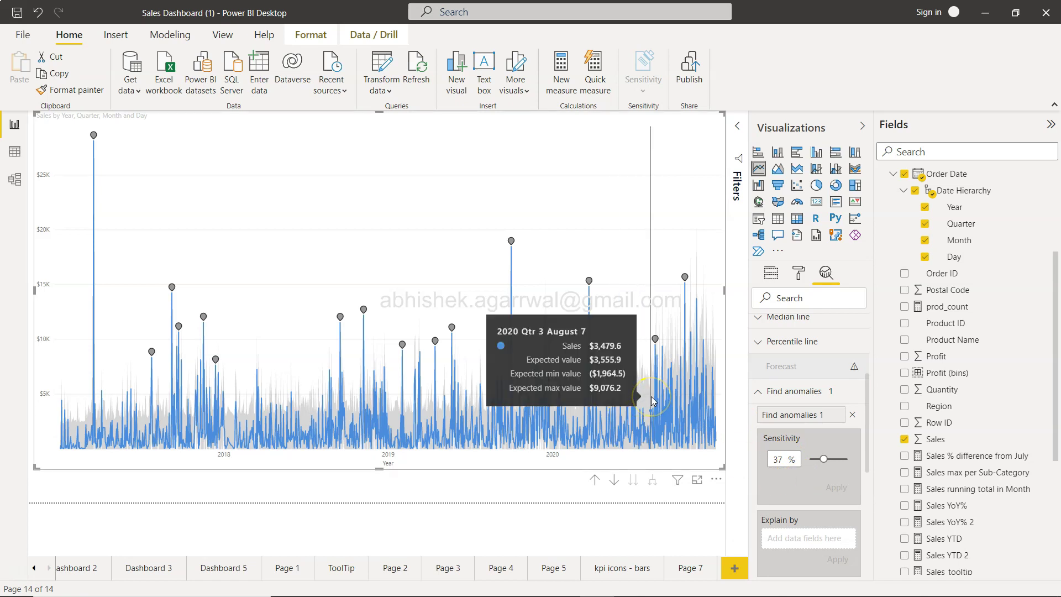
scroll(837, 434, "down", 4)
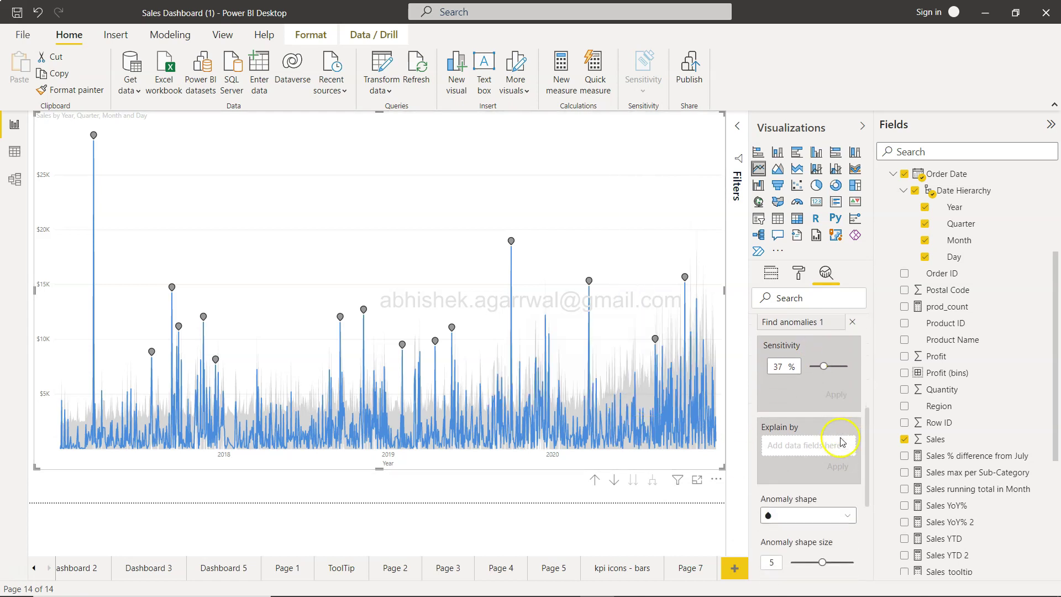
scroll(840, 442, "down", 3)
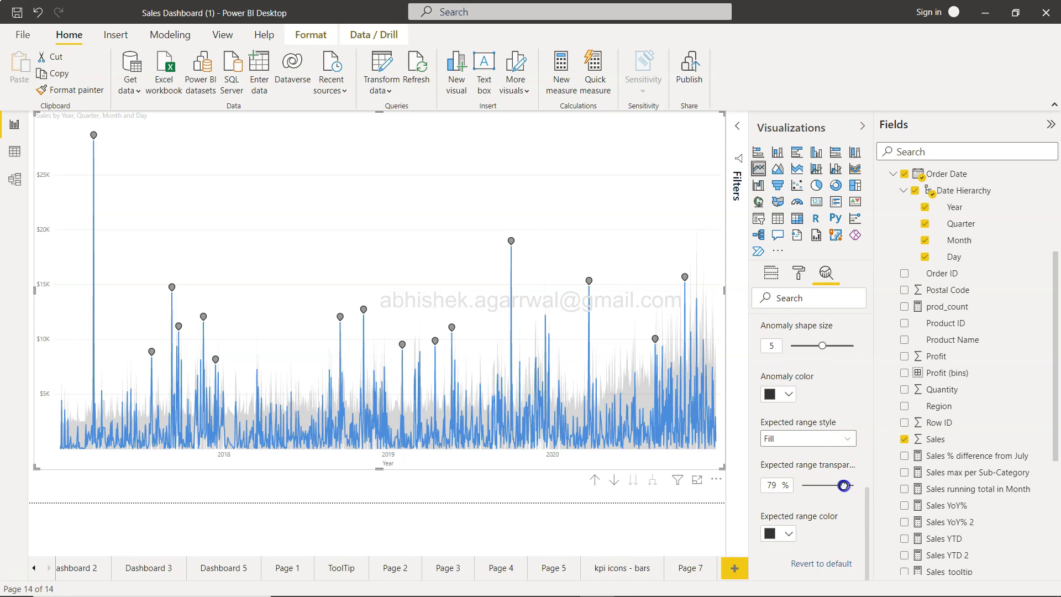
left_click_drag(848, 485, 848, 485)
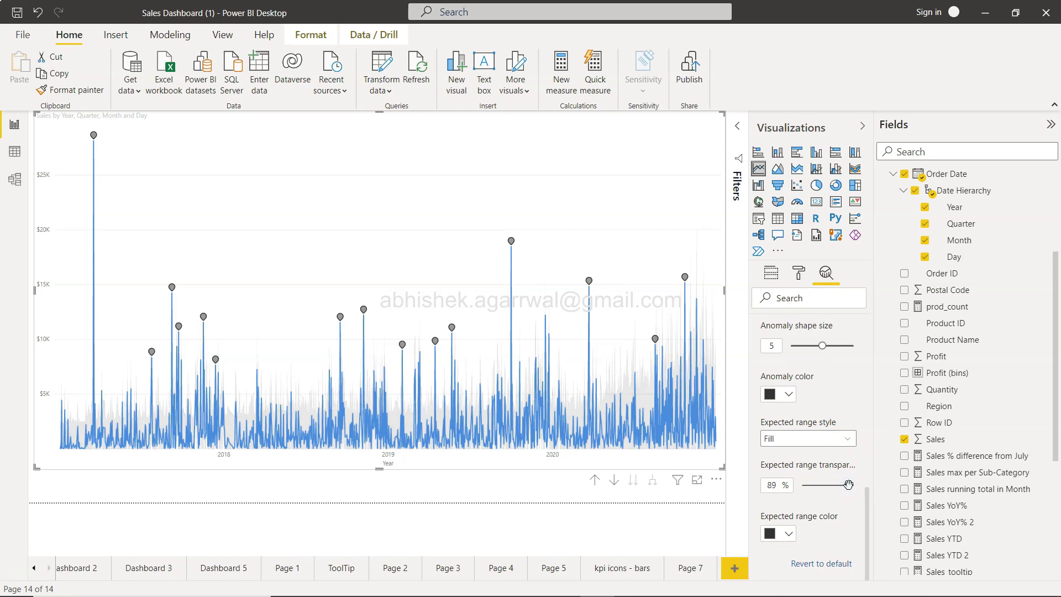
left_click_drag(849, 484, 813, 491)
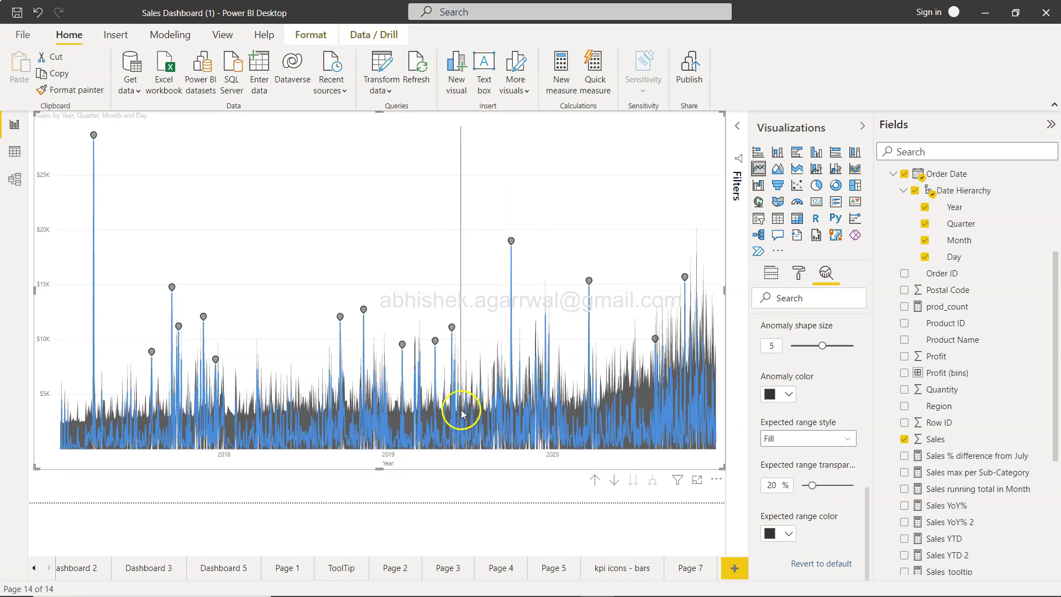
left_click_drag(813, 485, 848, 490)
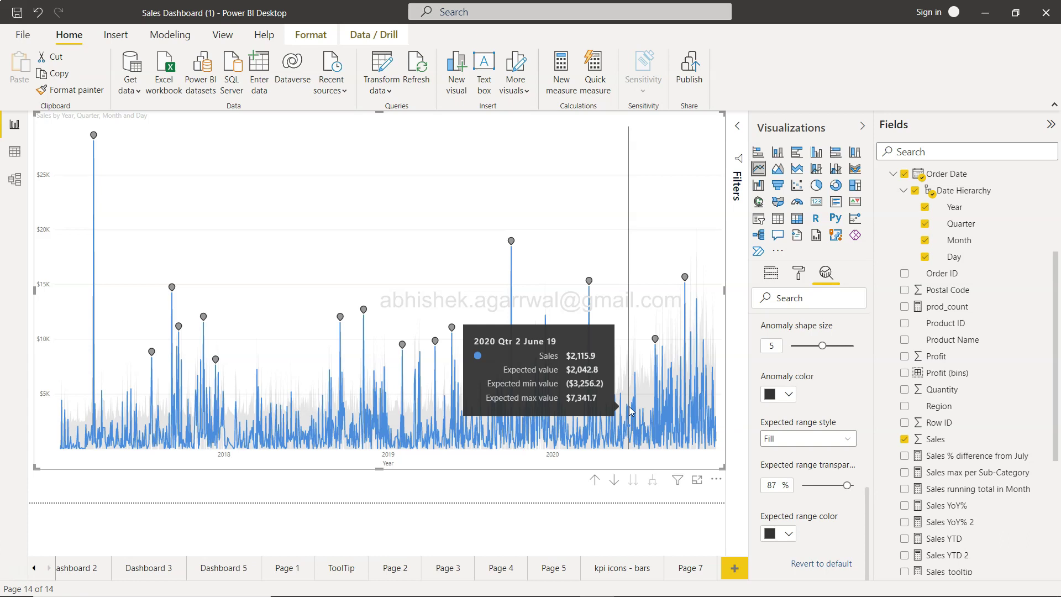
Step: Make the anomaly markers red diamonds and enlarge them from size 5 to 10
scroll(840, 416, "up", 1)
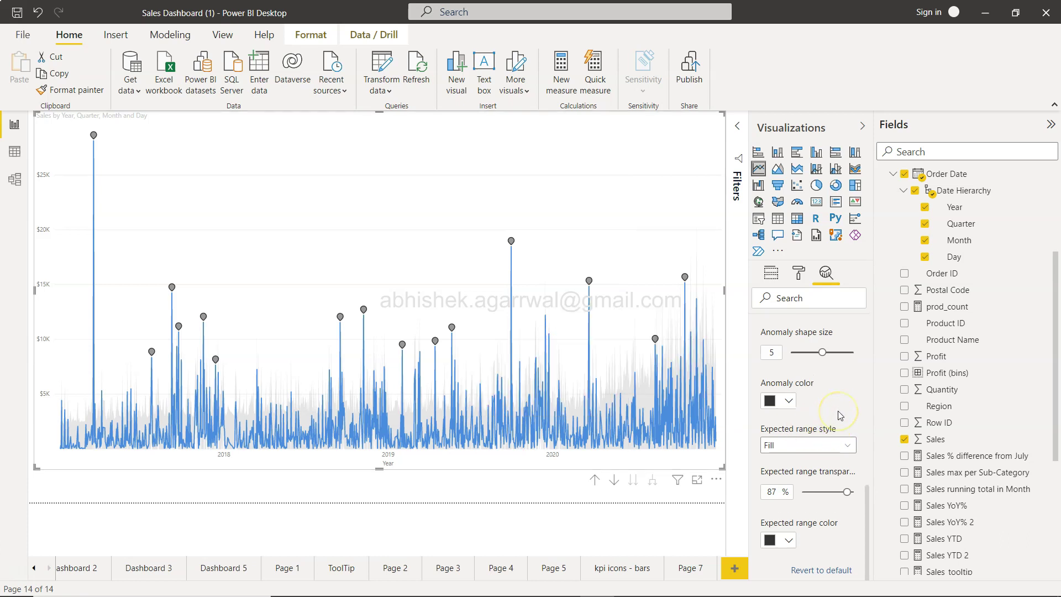
scroll(840, 416, "up", 1)
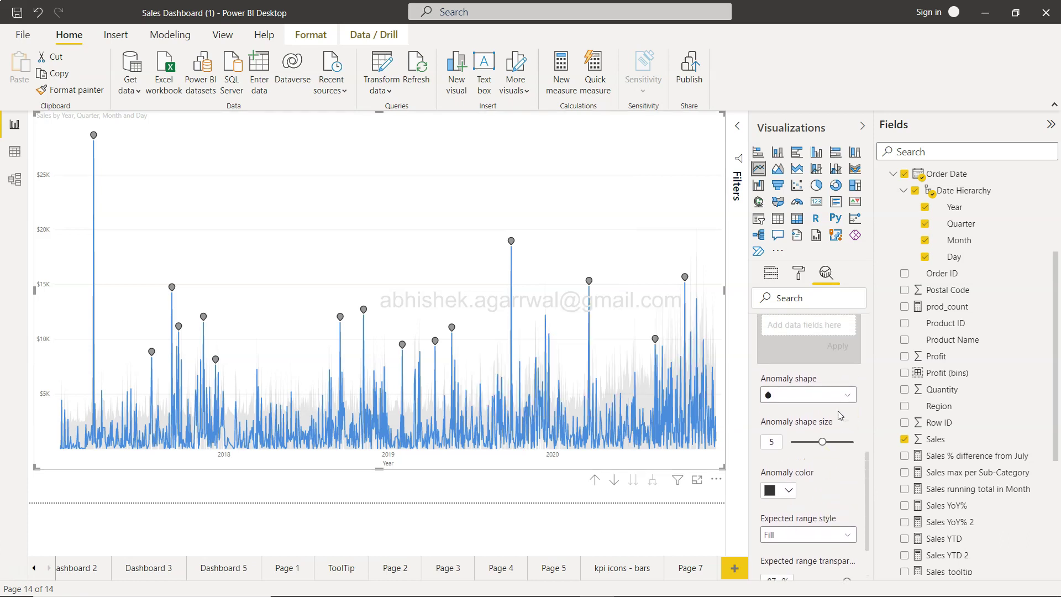
left_click(800, 396)
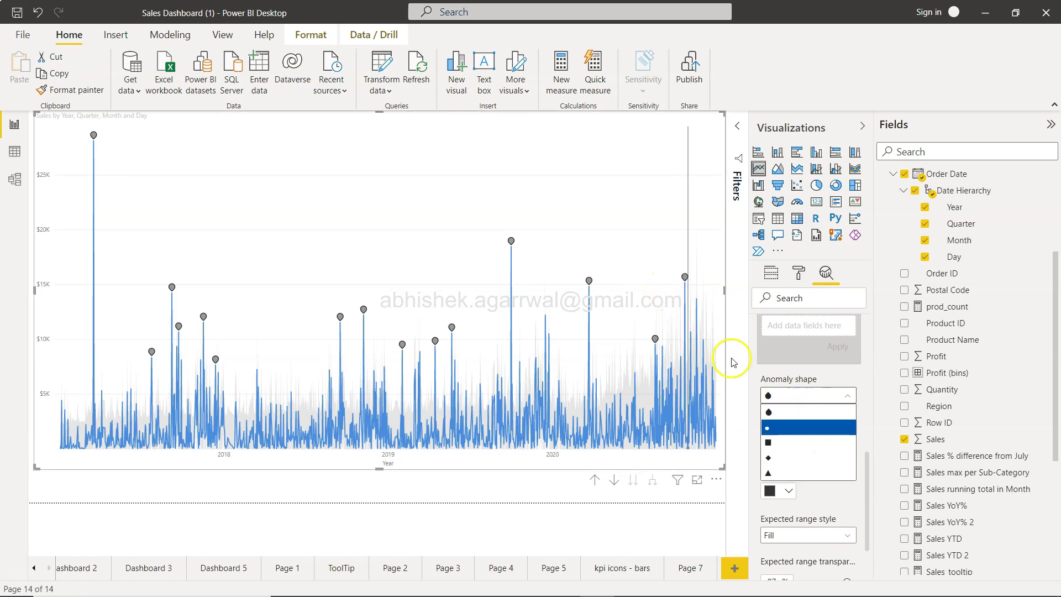
left_click(794, 459)
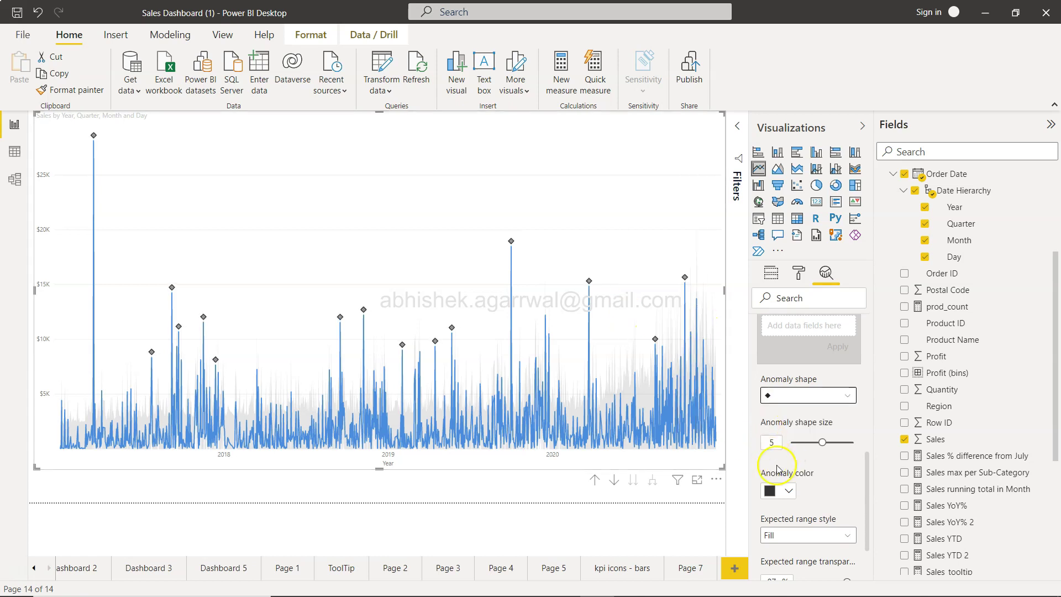
left_click(784, 488)
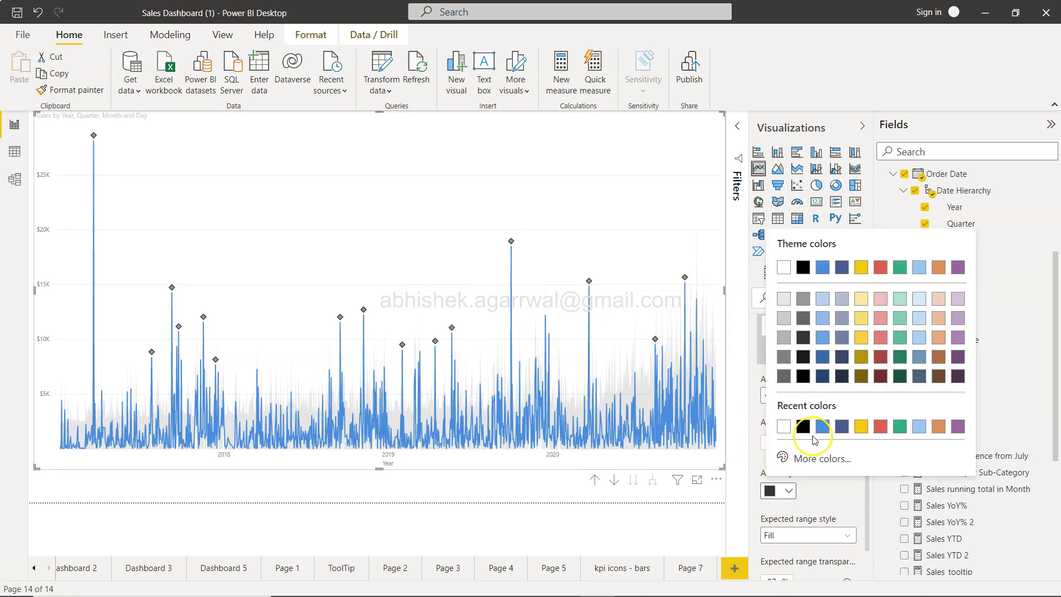
left_click(881, 427)
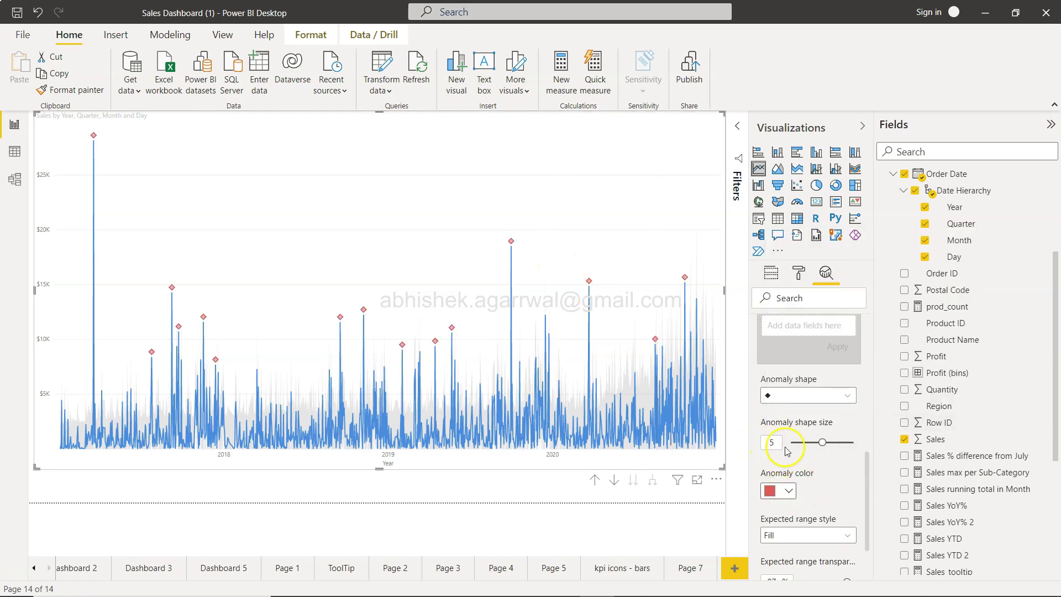
left_click_drag(820, 442, 853, 442)
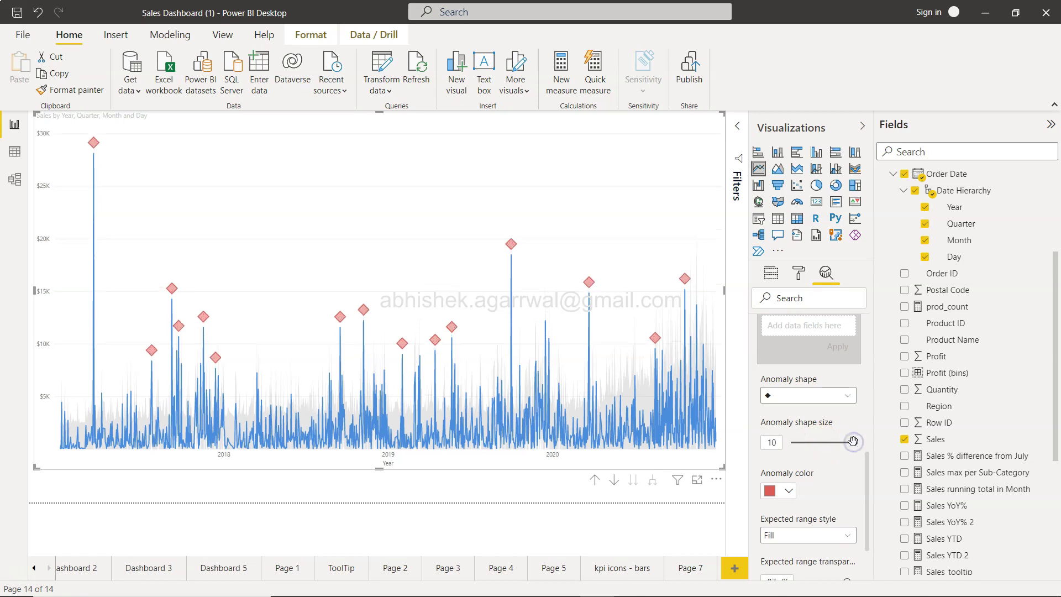
scroll(846, 481, "down", 3)
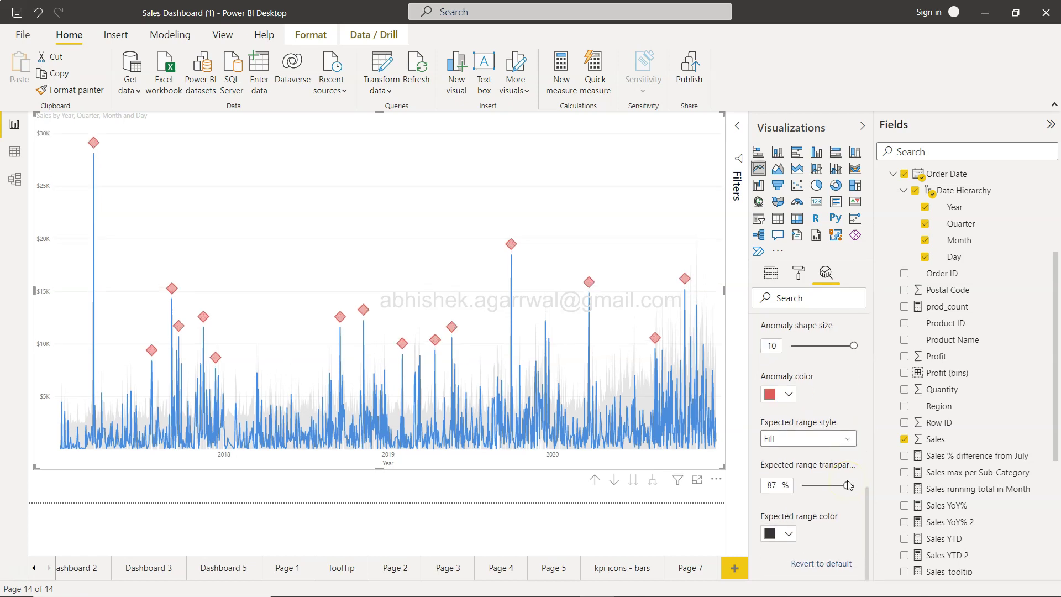
Step: Add Country/Region to the Find anomalies Explain by field and apply it
scroll(820, 511, "up", 3)
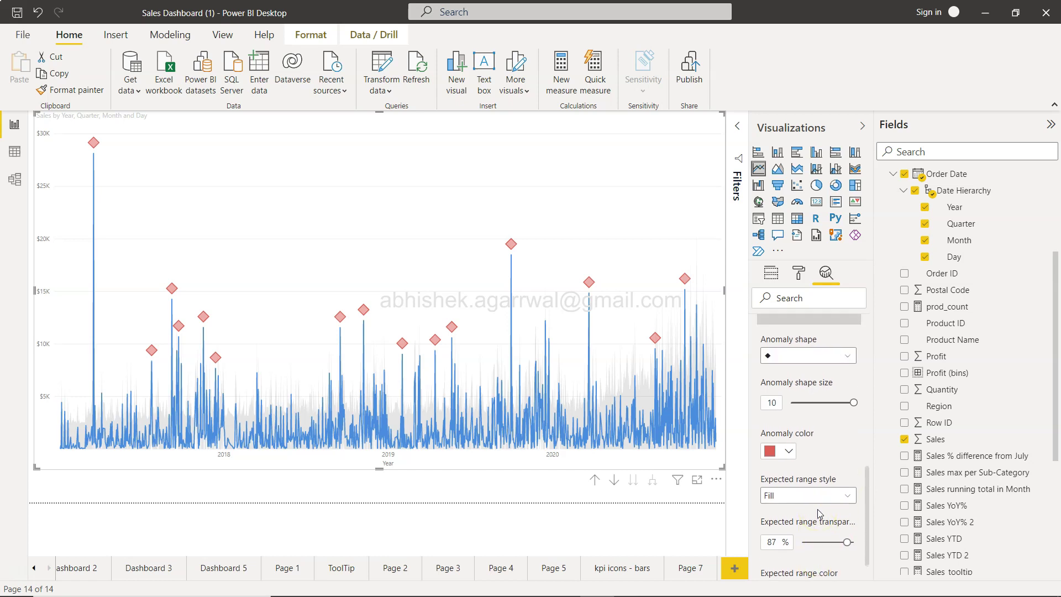
scroll(818, 509, "up", 2)
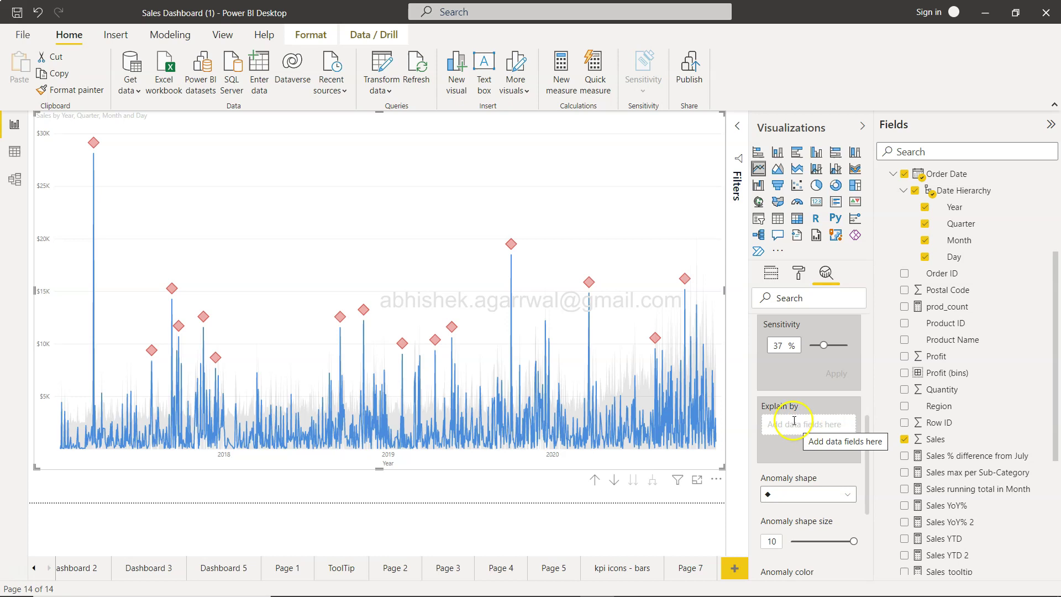
mouse_move(590, 284)
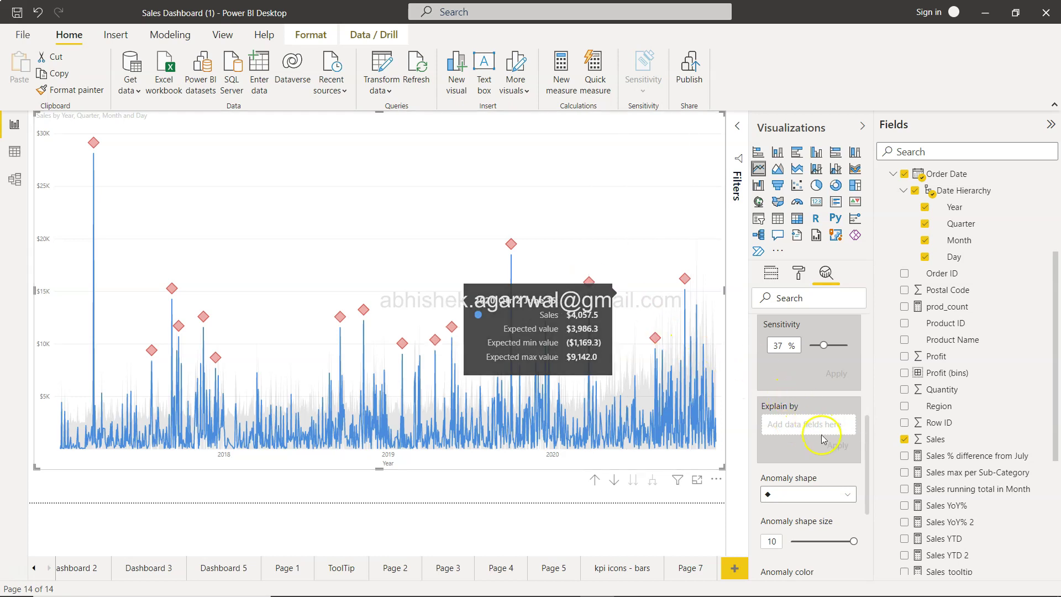
scroll(937, 392, "down", 1)
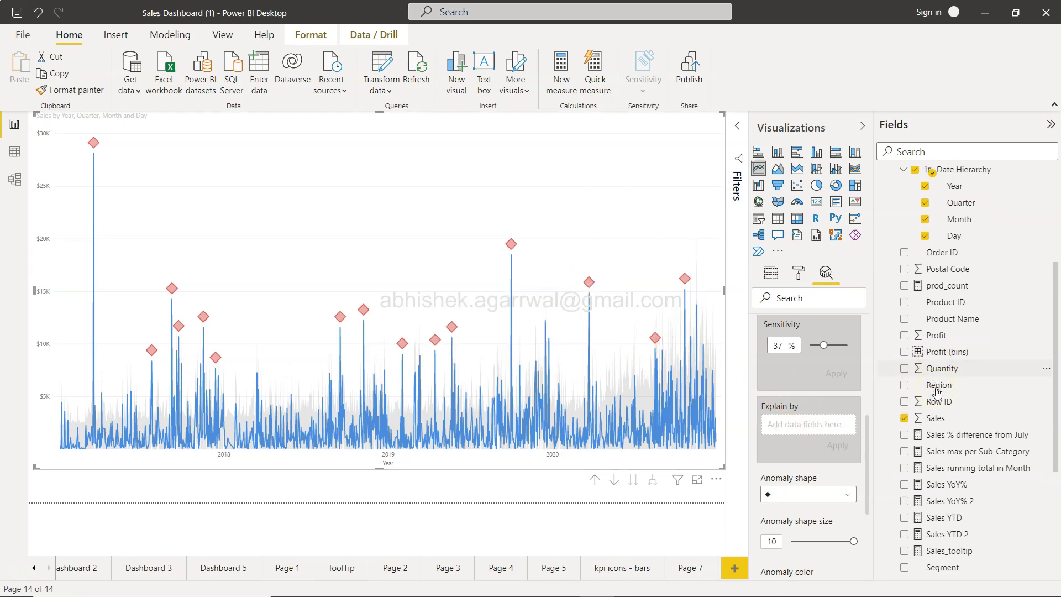
scroll(938, 392, "up", 3)
scroll(937, 392, "up", 5)
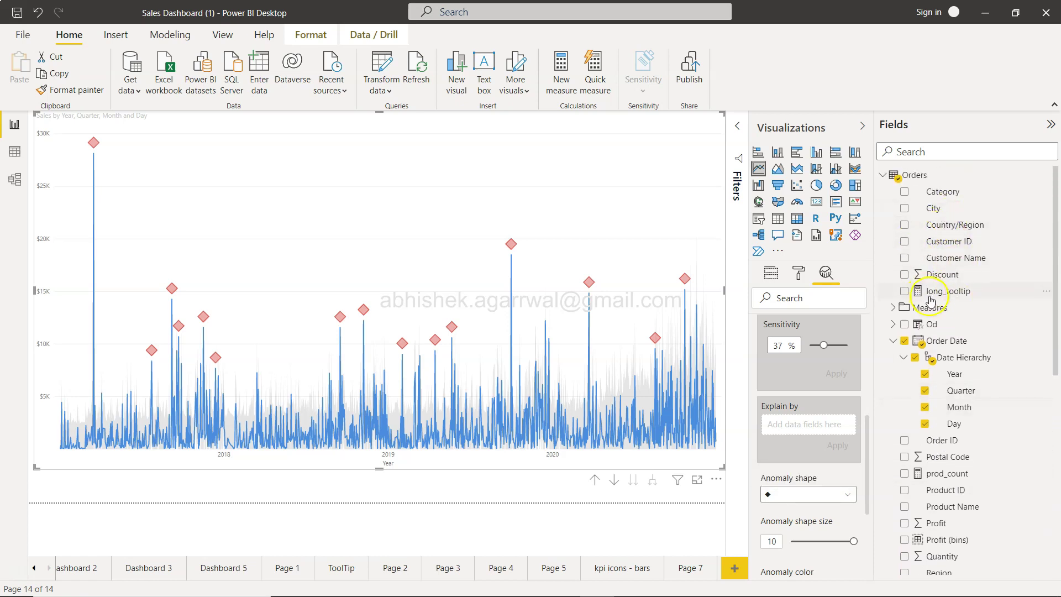
left_click_drag(971, 225, 800, 426)
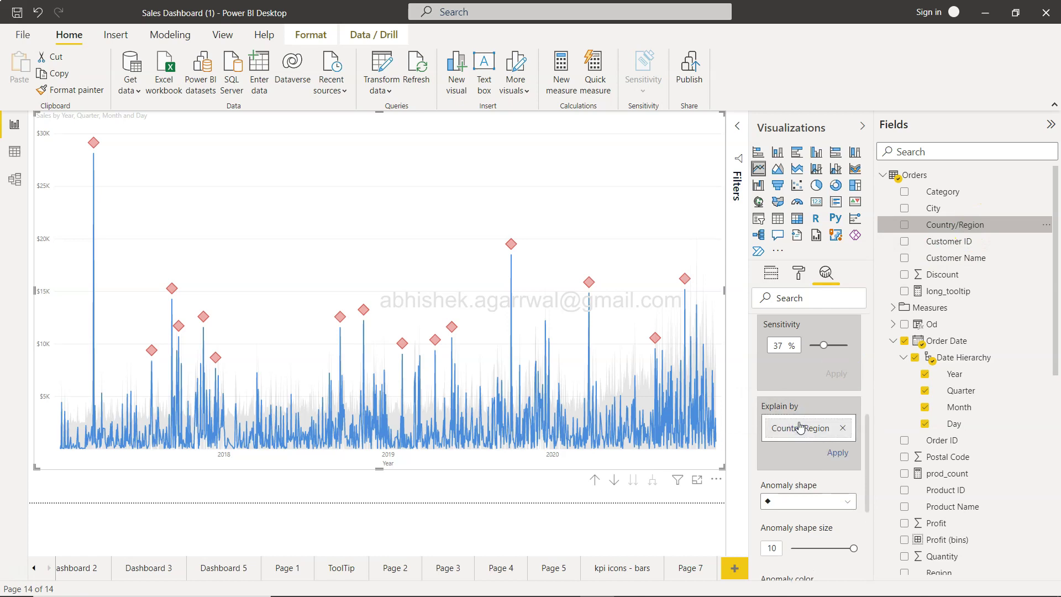
left_click(838, 454)
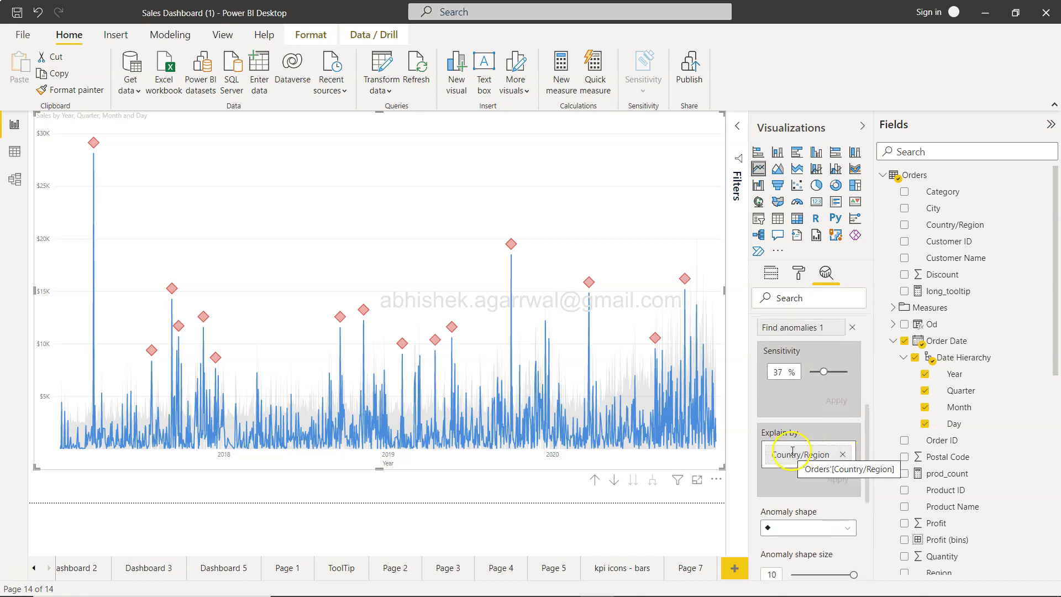
Step: Inspect explanations for the late-2020, October 2019 and $18,453 spikes, then remove Country/Region from Explain by
left_click(686, 279)
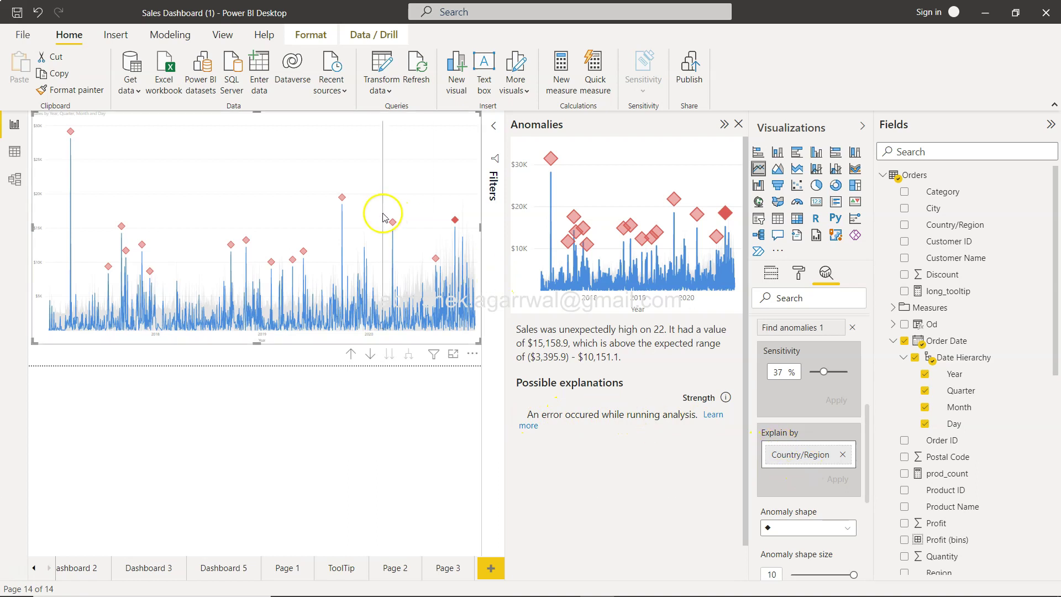
left_click(342, 198)
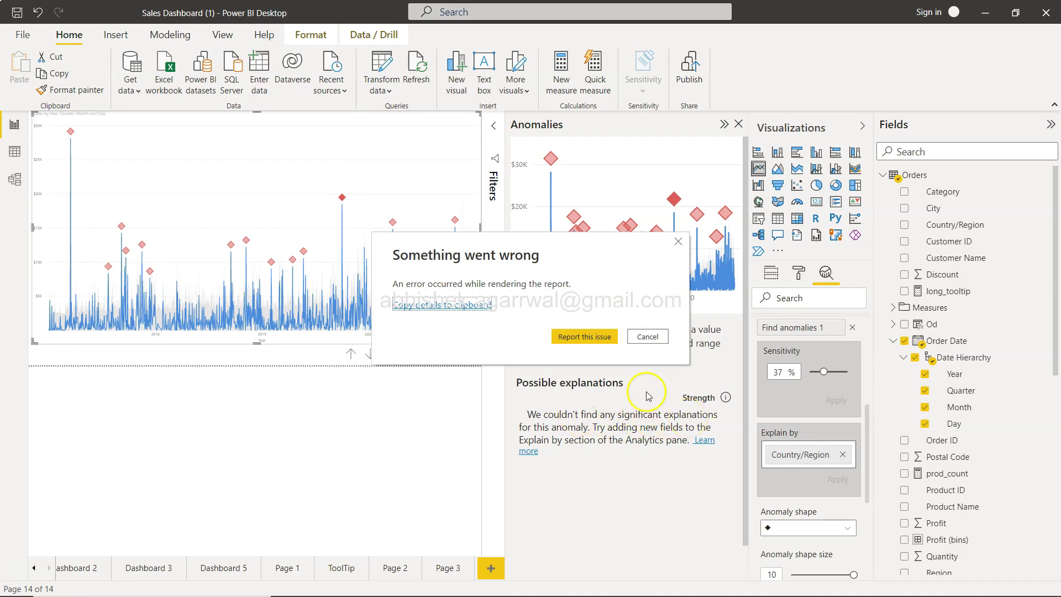
left_click(645, 338)
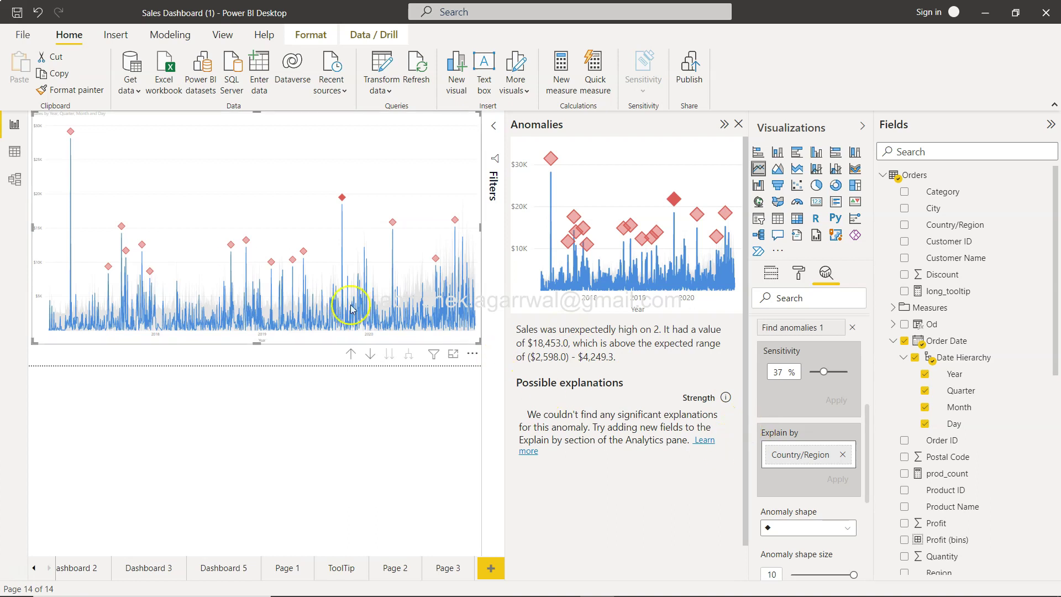
left_click(232, 246)
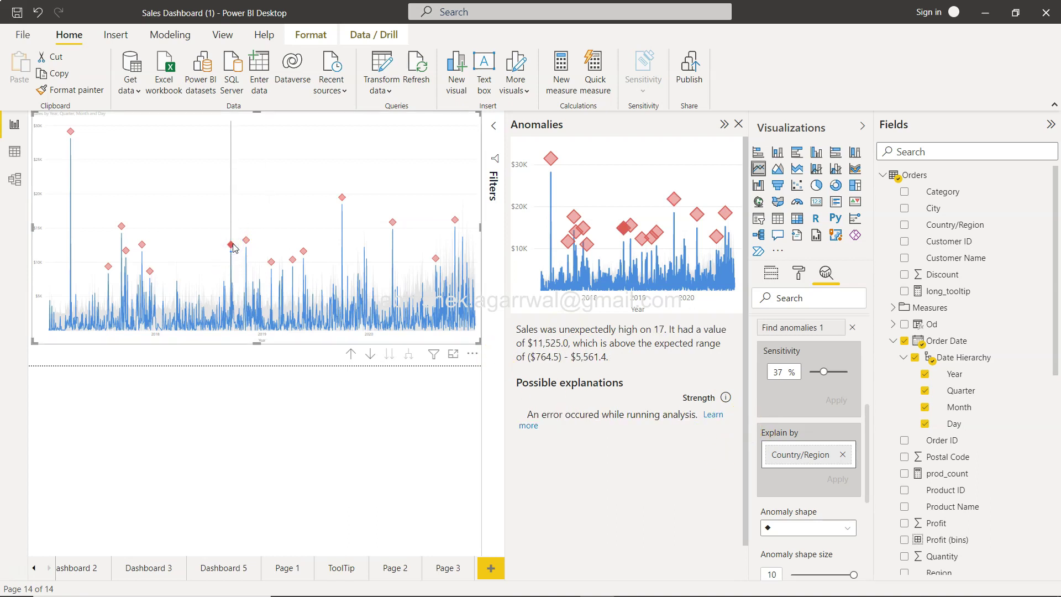
left_click(342, 198)
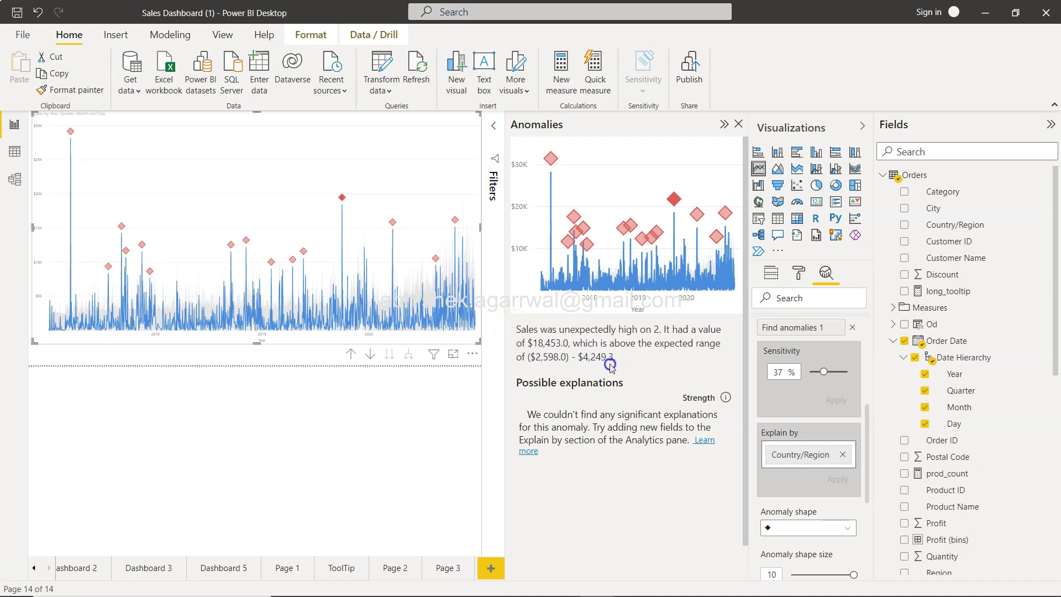
mouse_move(680, 198)
left_click(844, 454)
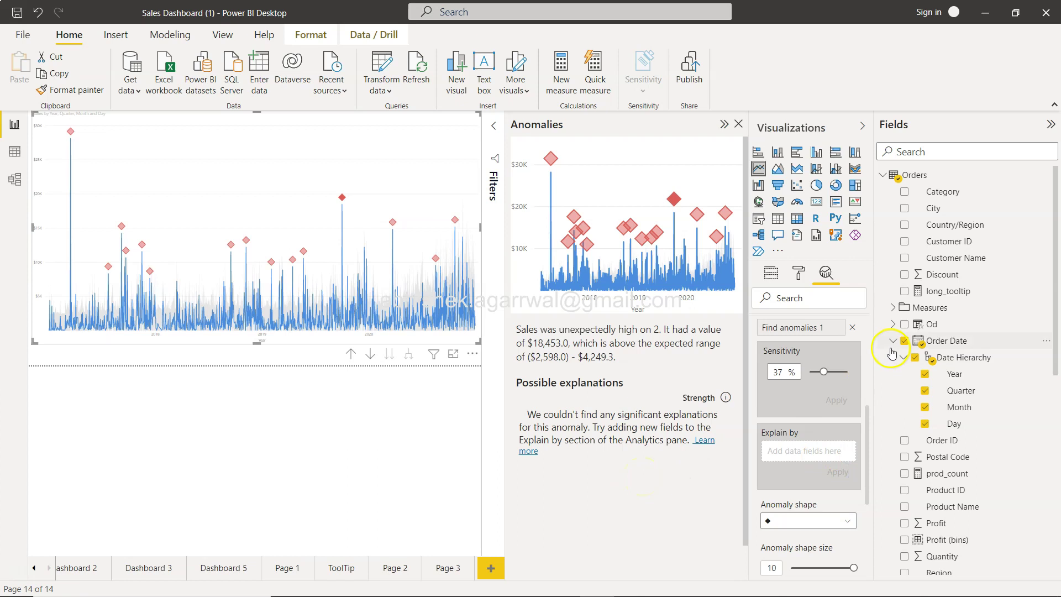
Step: Add Sub-Category to Explain by and view the analysis of the $15,158.9 late-2020 spike
scroll(962, 380, "down", 4)
scroll(963, 380, "down", 7)
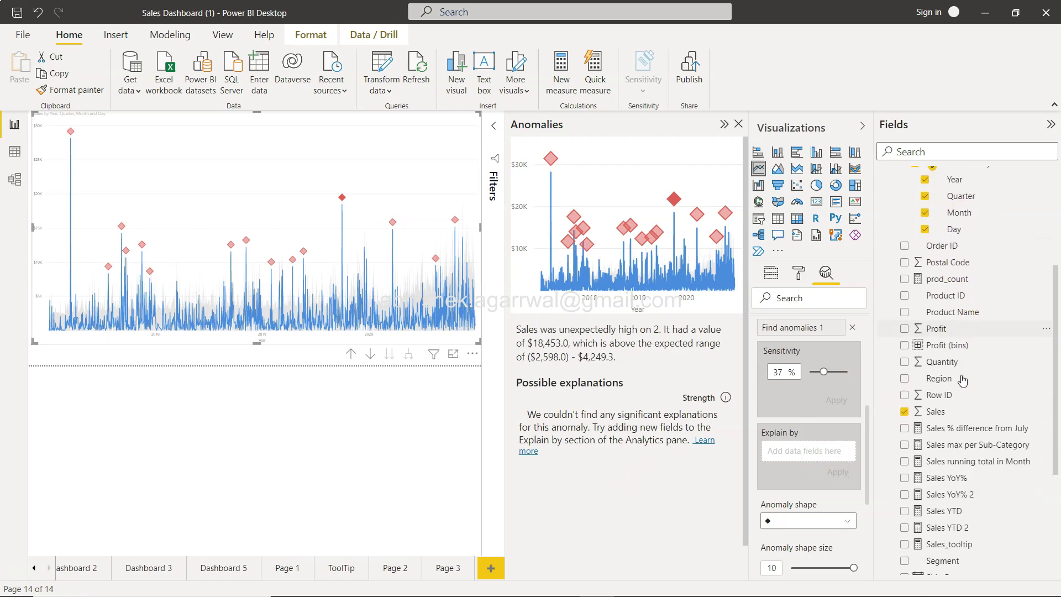
left_click_drag(962, 449, 796, 453)
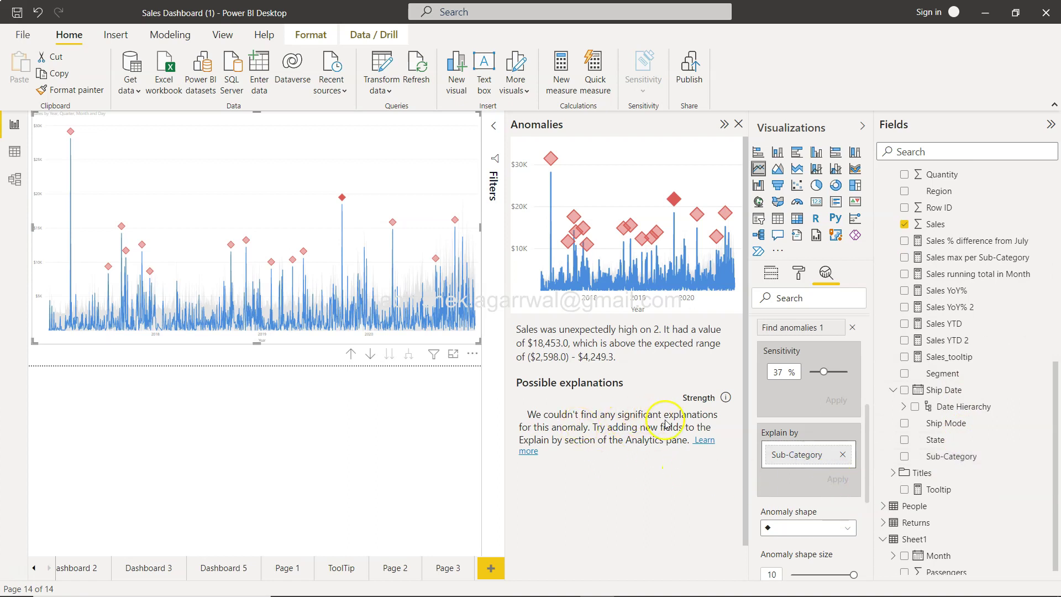
left_click(455, 220)
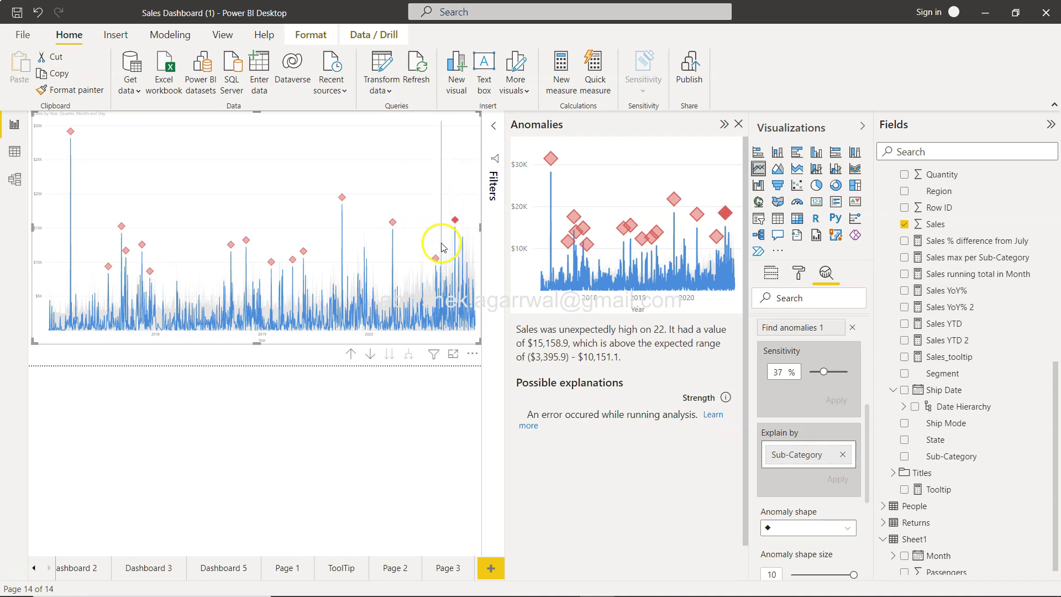
mouse_move(435, 260)
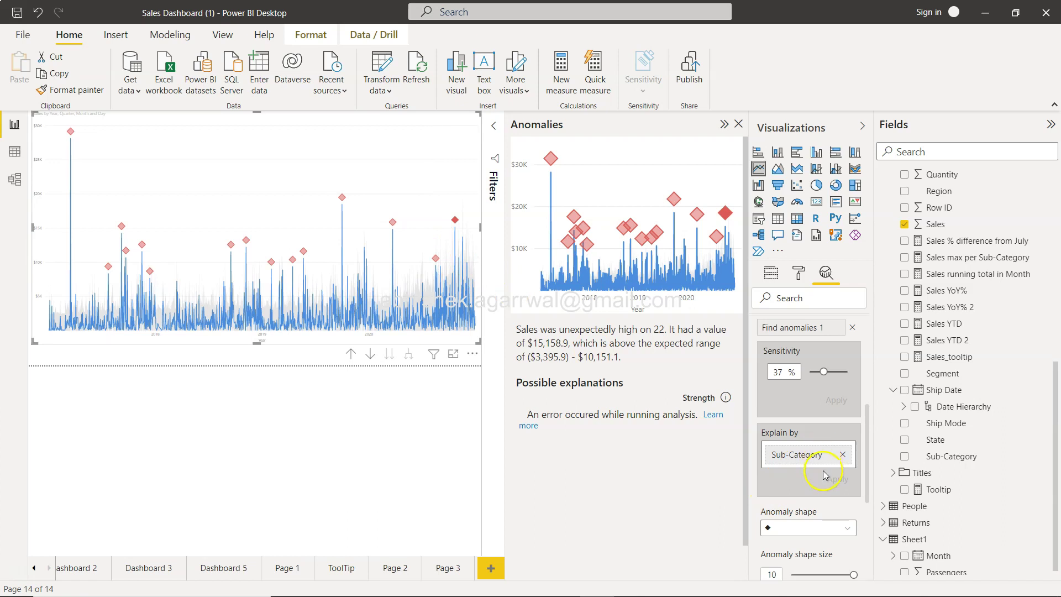
scroll(824, 474, "up", 4)
scroll(824, 474, "down", 1)
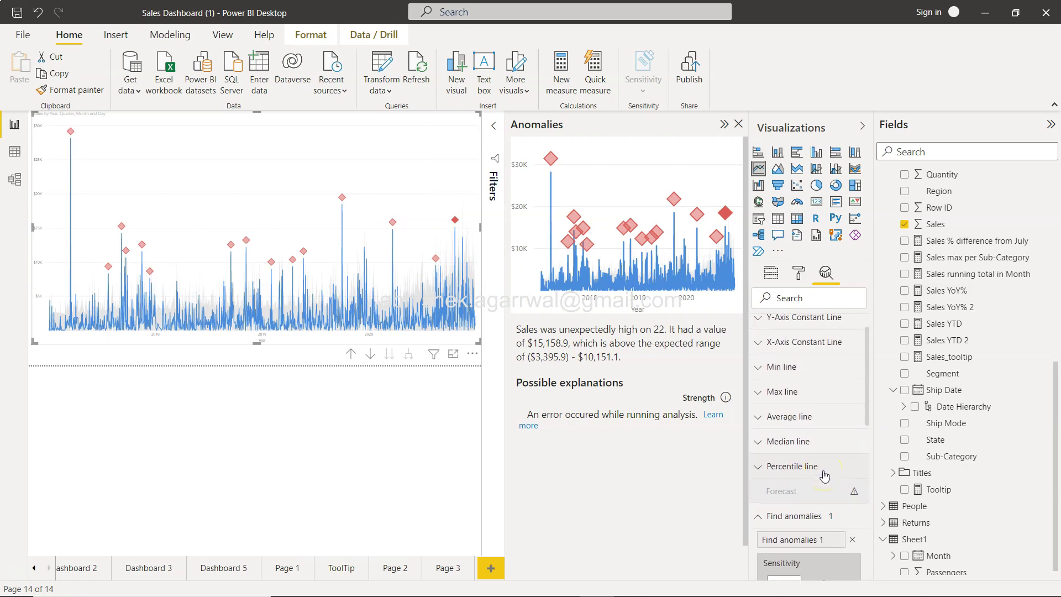
scroll(825, 476, "up", 1)
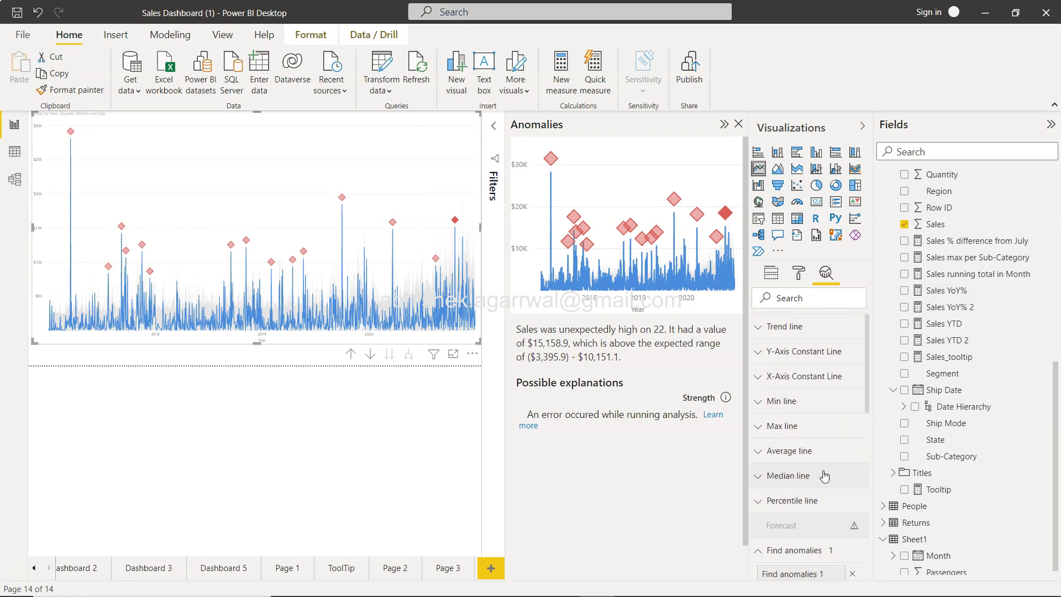
Step: Close the Anomalies pane so the daily sales chart fills the canvas
left_click(736, 125)
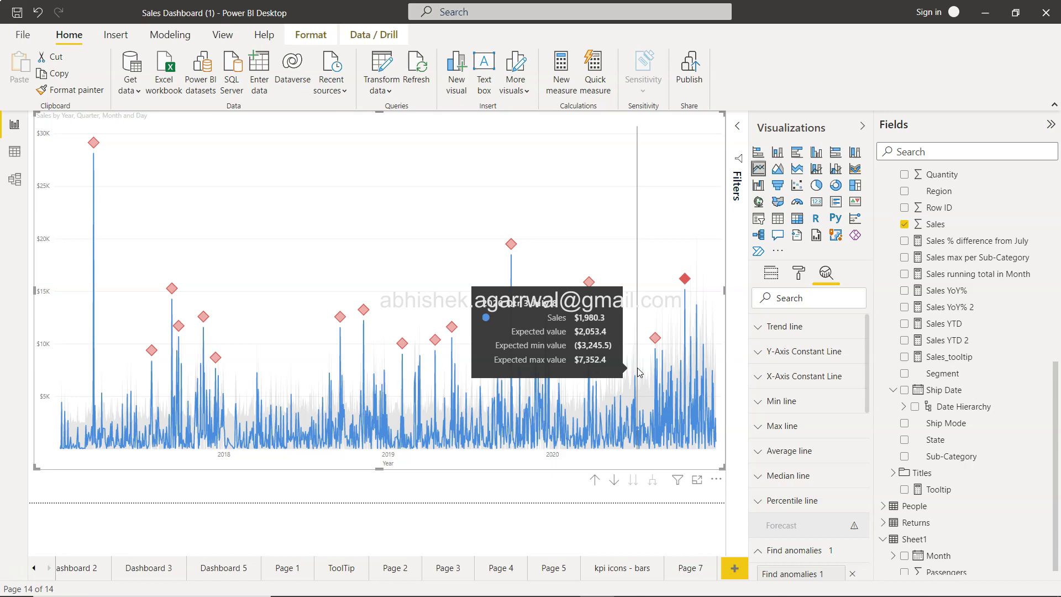
scroll(807, 472, "down", 5)
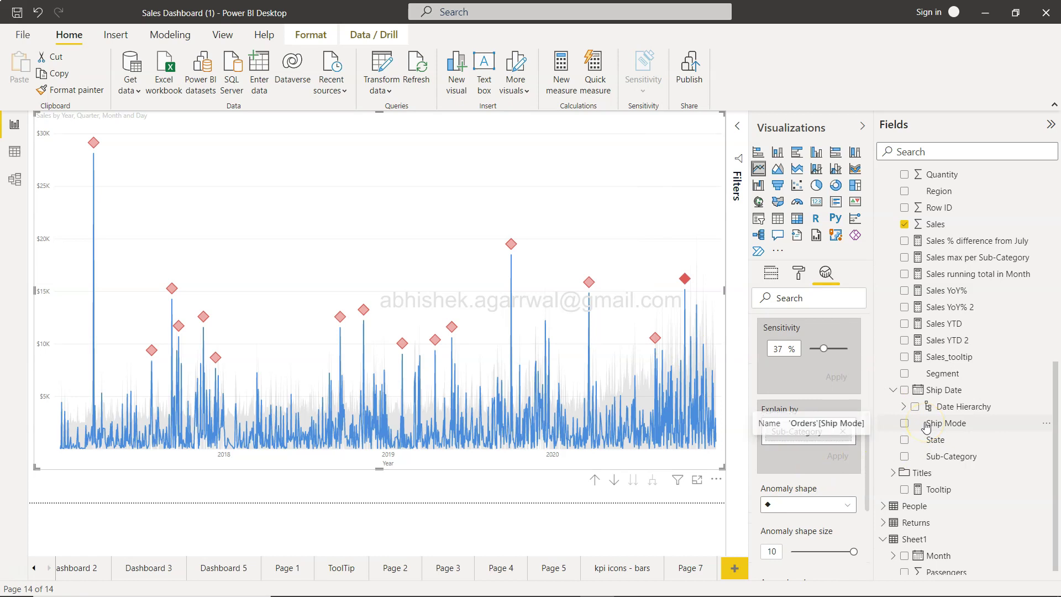
scroll(927, 426, "up", 3)
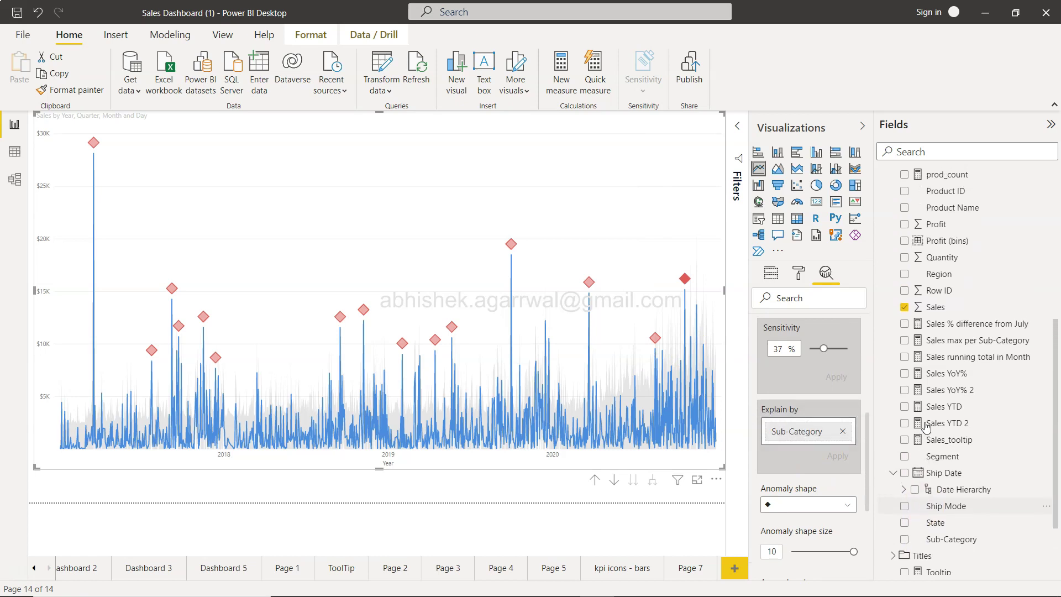